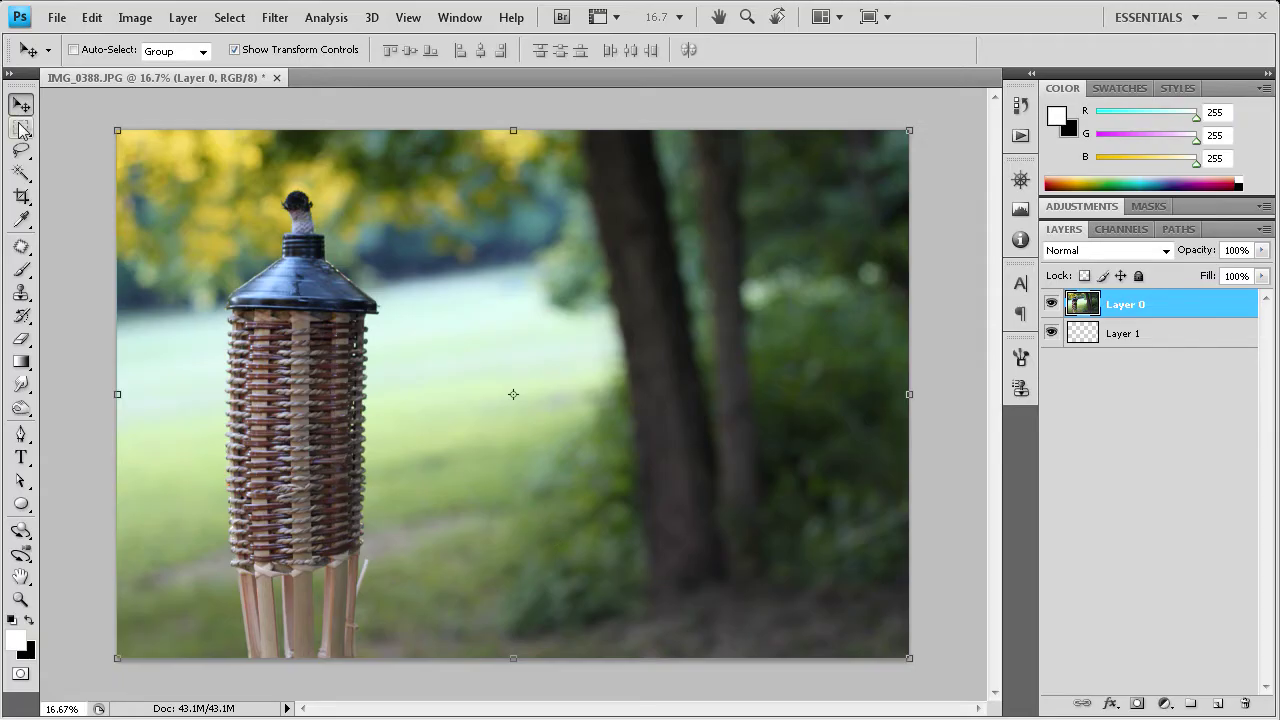
Step: Draw a Rectangular Marquee selection over the tiki torch photo's bottom-right corner
{"action": "left_click", "coordinate": [21, 127]}
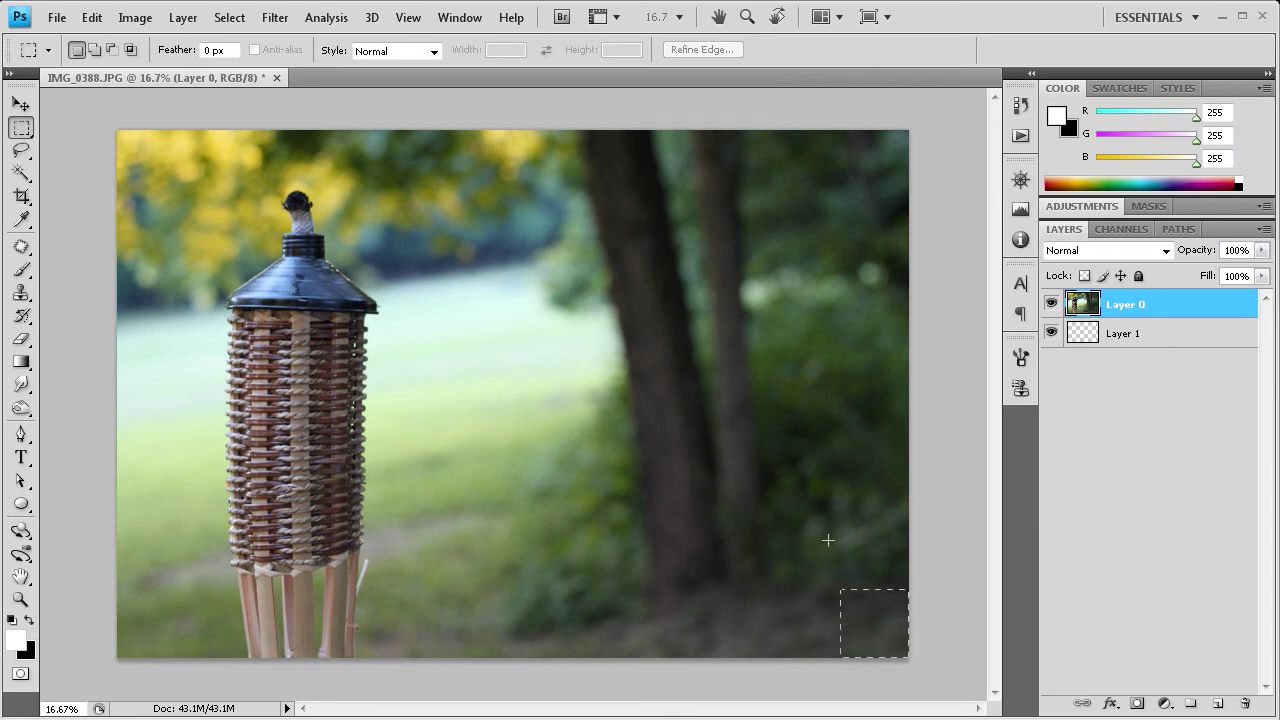
{"action": "left_click_drag", "start_coordinate": [828, 540], "coordinate": [770, 488]}
{"action": "left_click_drag", "start_coordinate": [753, 471], "coordinate": [753, 471]}
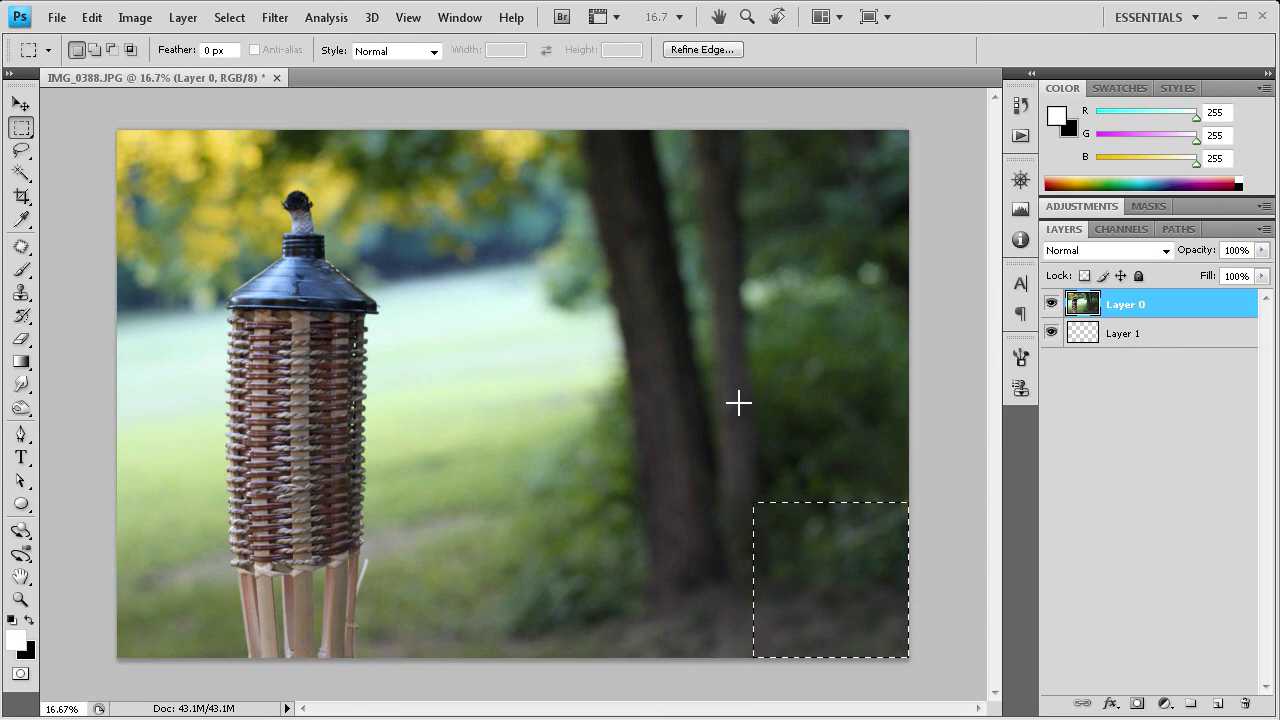
{"action": "right_click", "coordinate": [761, 286]}
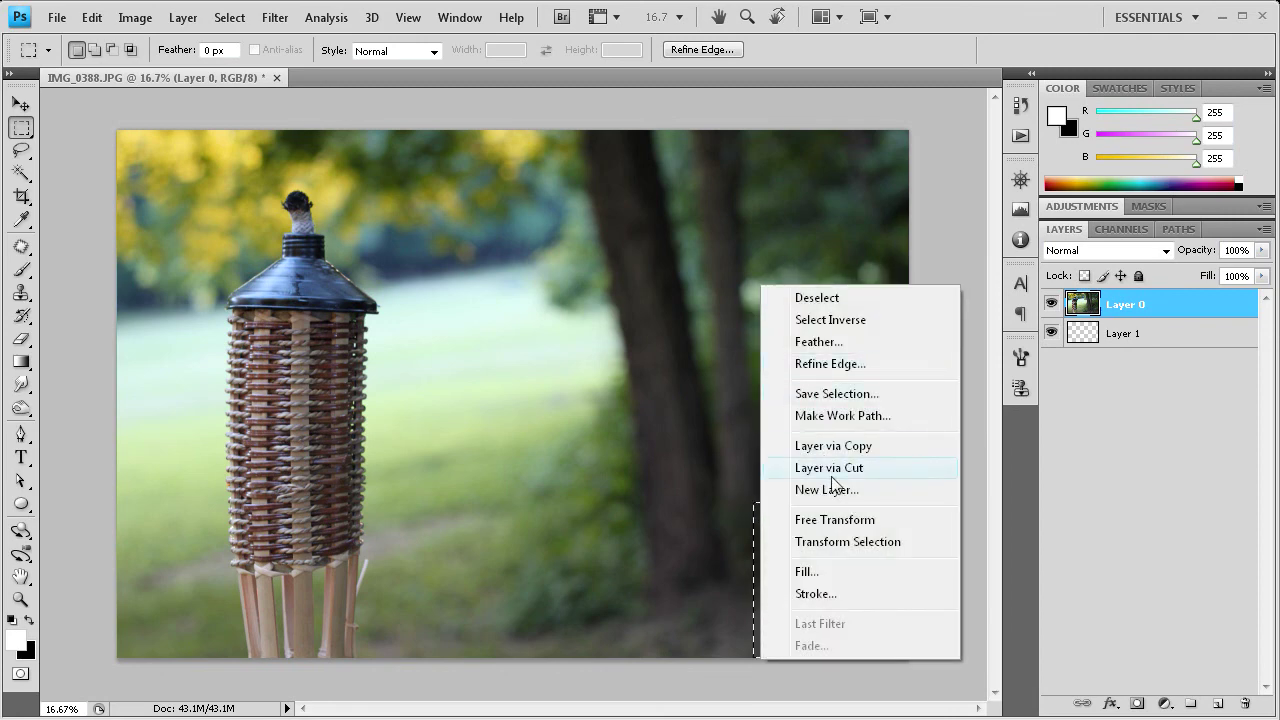
Step: Warp the selected corner into a page curl with Free Transform > Warp, commit it, and deselect
{"action": "left_click", "coordinate": [840, 520]}
{"action": "right_click", "coordinate": [785, 253]}
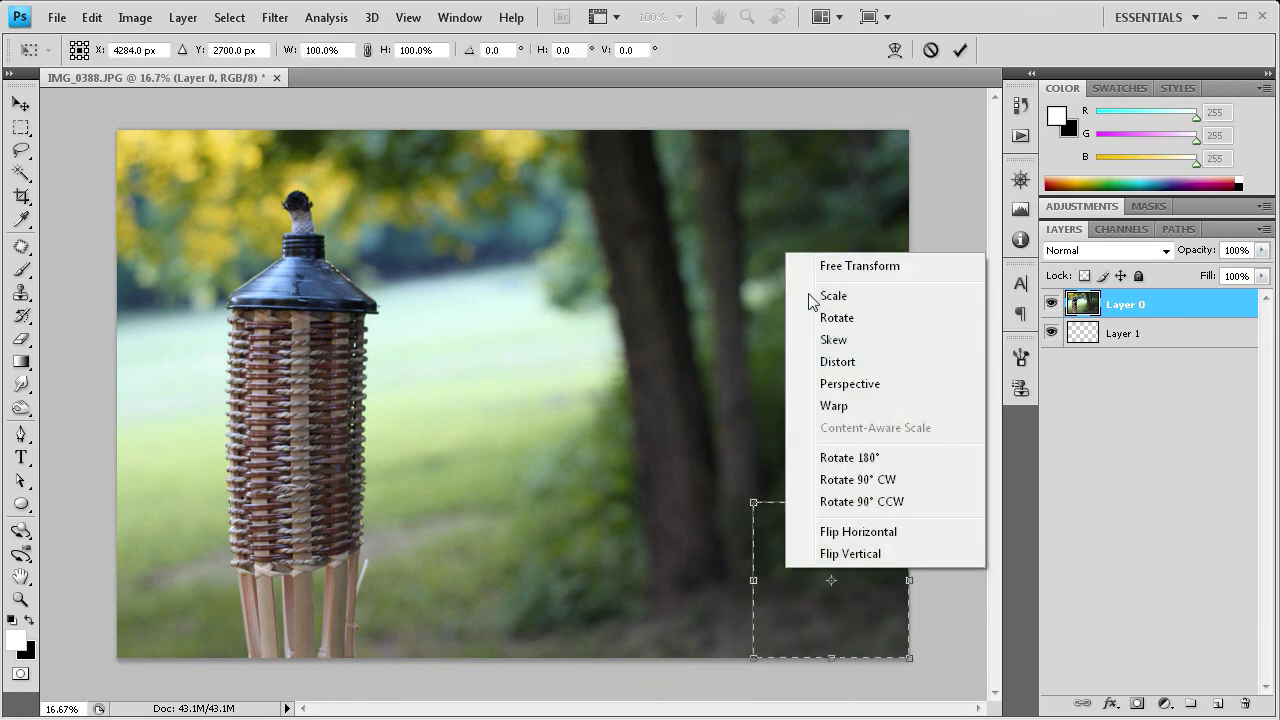
{"action": "left_click", "coordinate": [834, 404]}
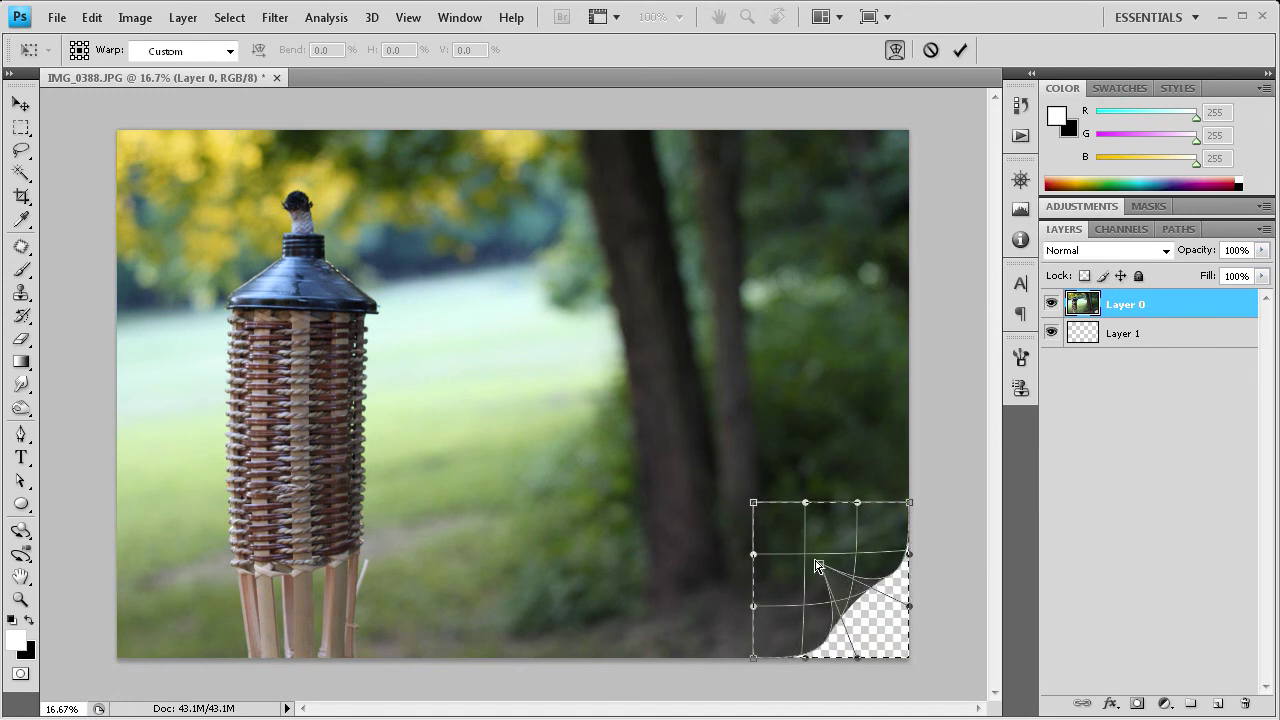
{"action": "left_click_drag", "start_coordinate": [817, 567], "coordinate": [804, 559]}
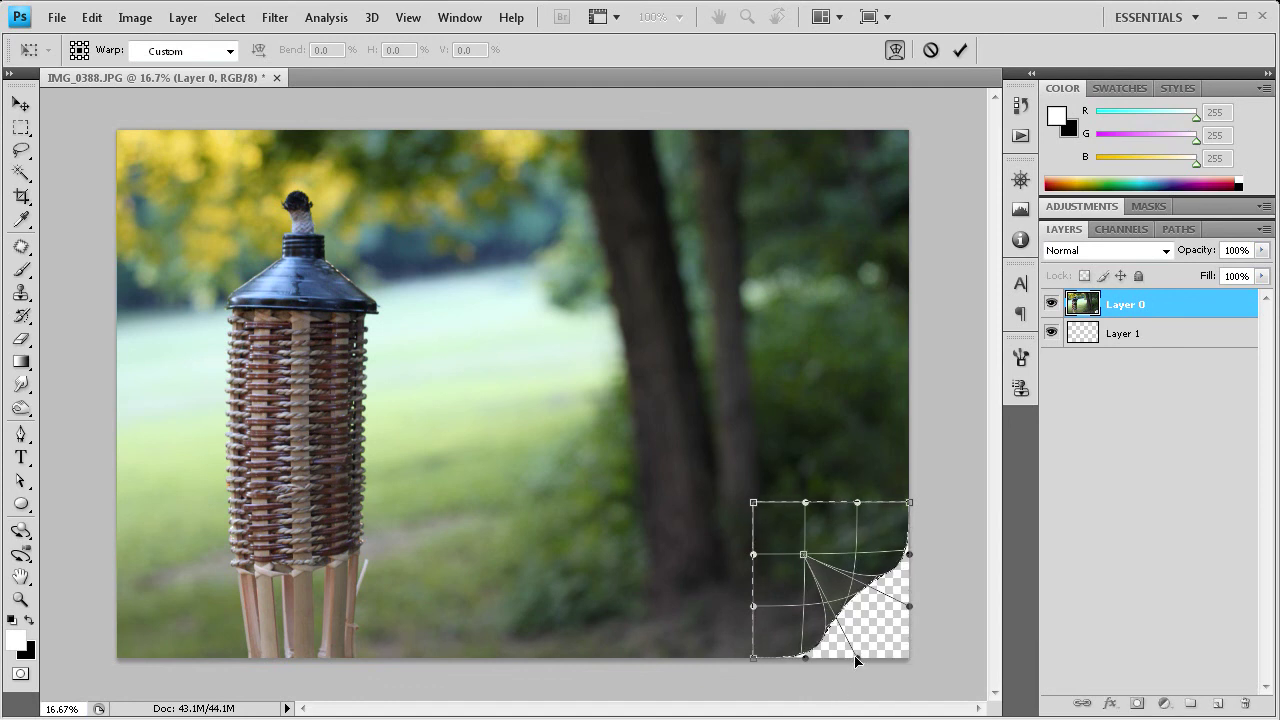
{"action": "left_click_drag", "start_coordinate": [856, 660], "coordinate": [836, 668]}
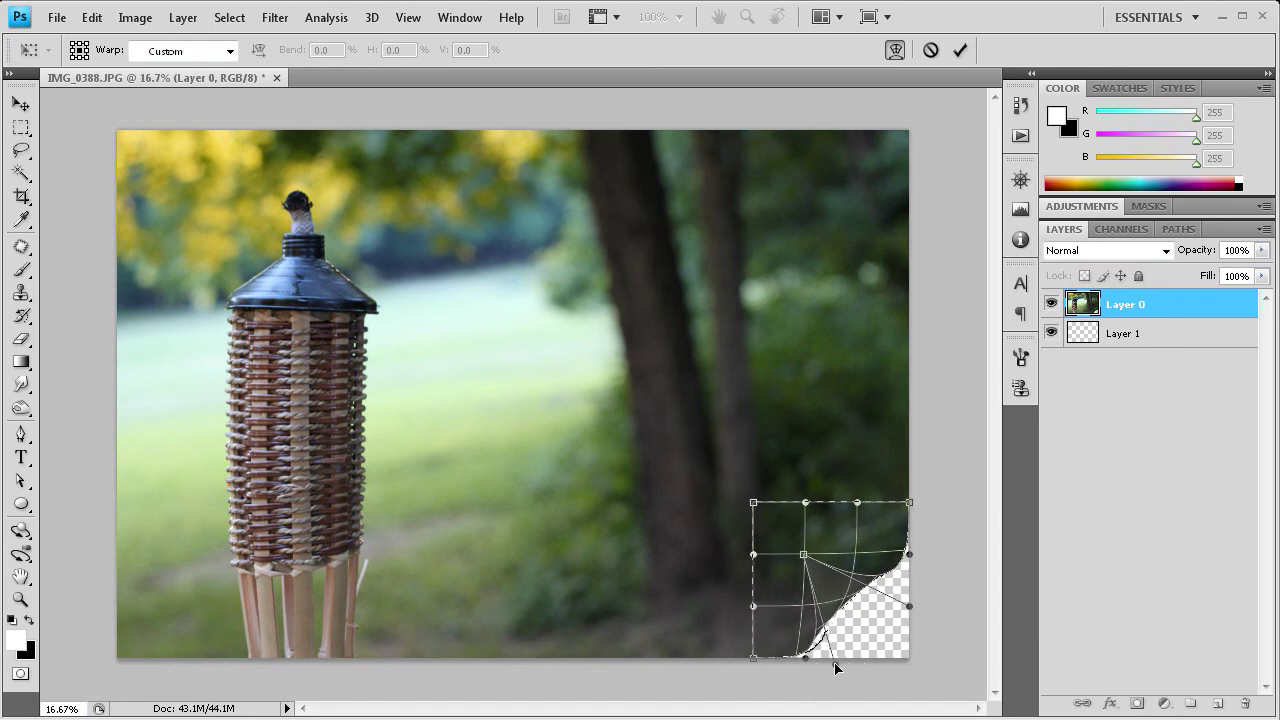
{"action": "left_click_drag", "start_coordinate": [913, 610], "coordinate": [922, 603]}
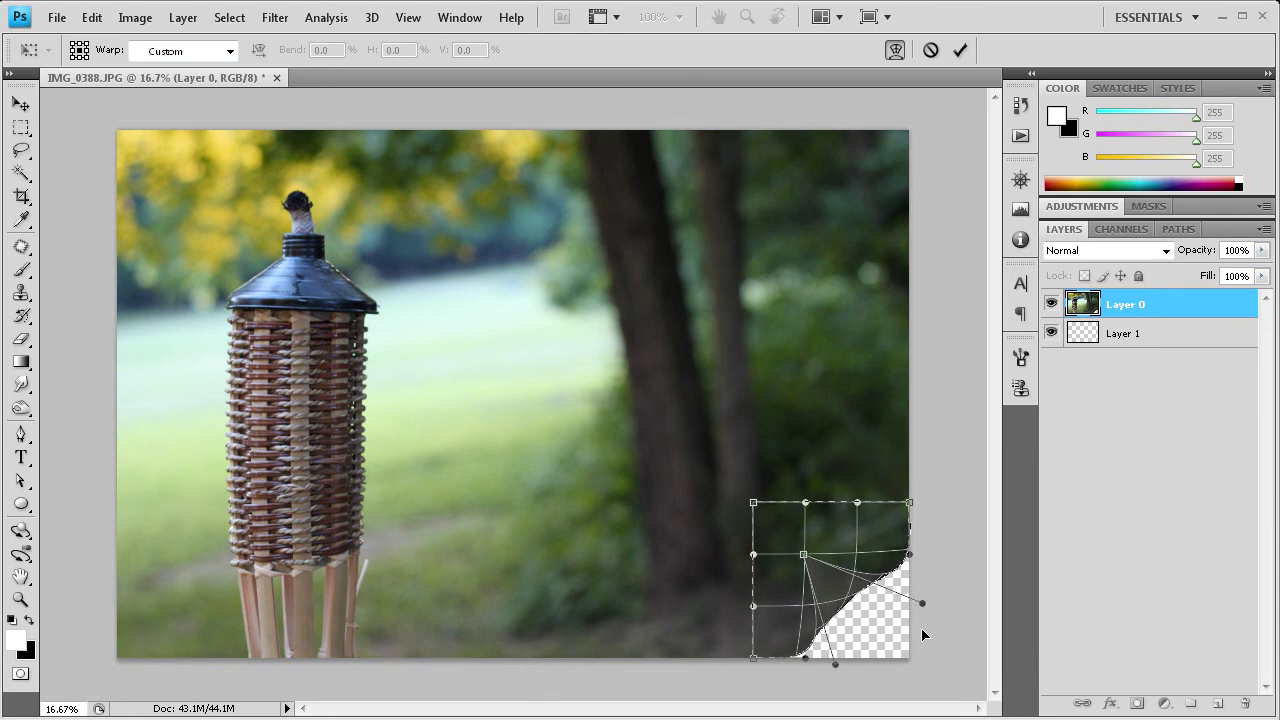
{"action": "left_click", "coordinate": [960, 50]}
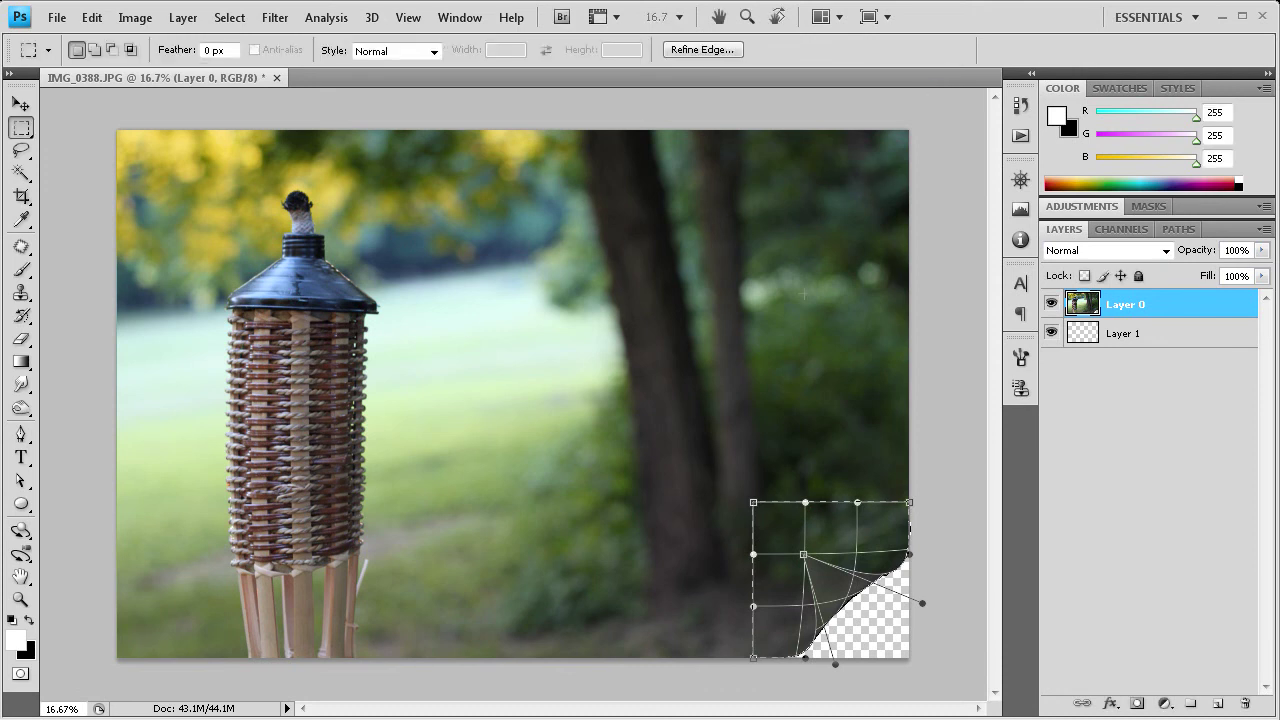
{"action": "key", "text": "ctrl+d"}
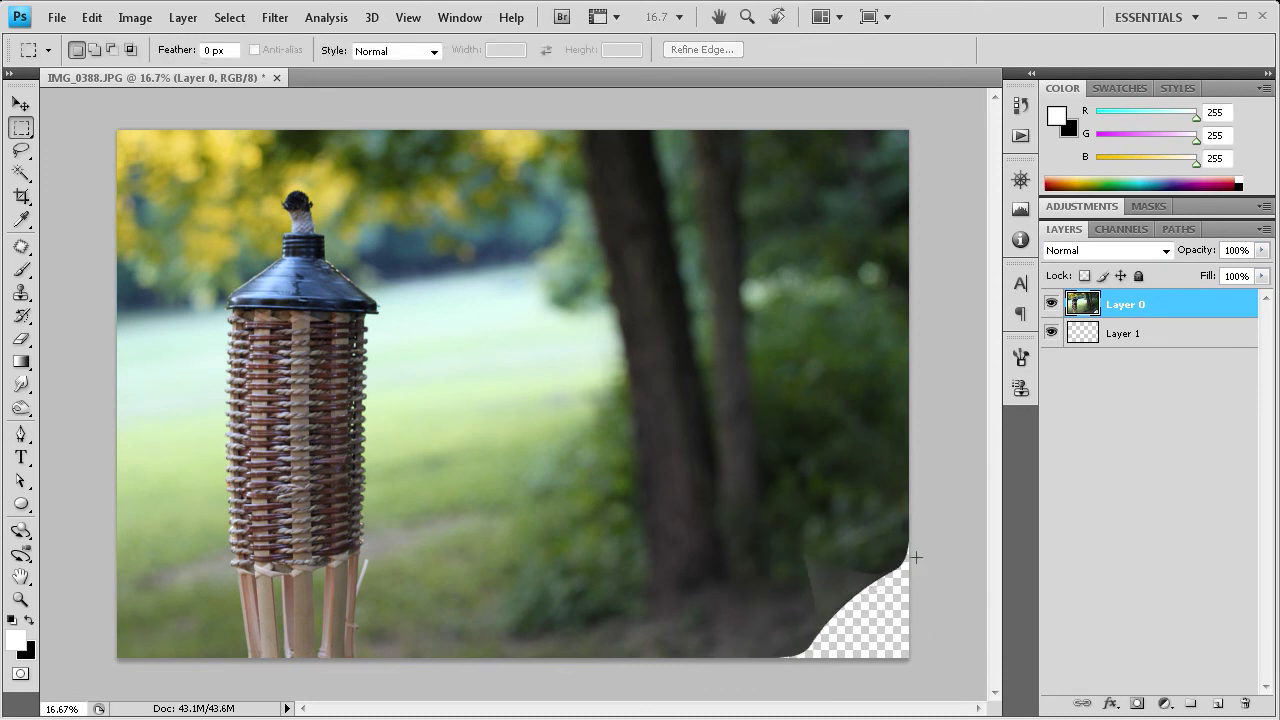
Step: Fill Layer 1 with white as the backing beneath the photo
{"action": "left_click", "coordinate": [1130, 331]}
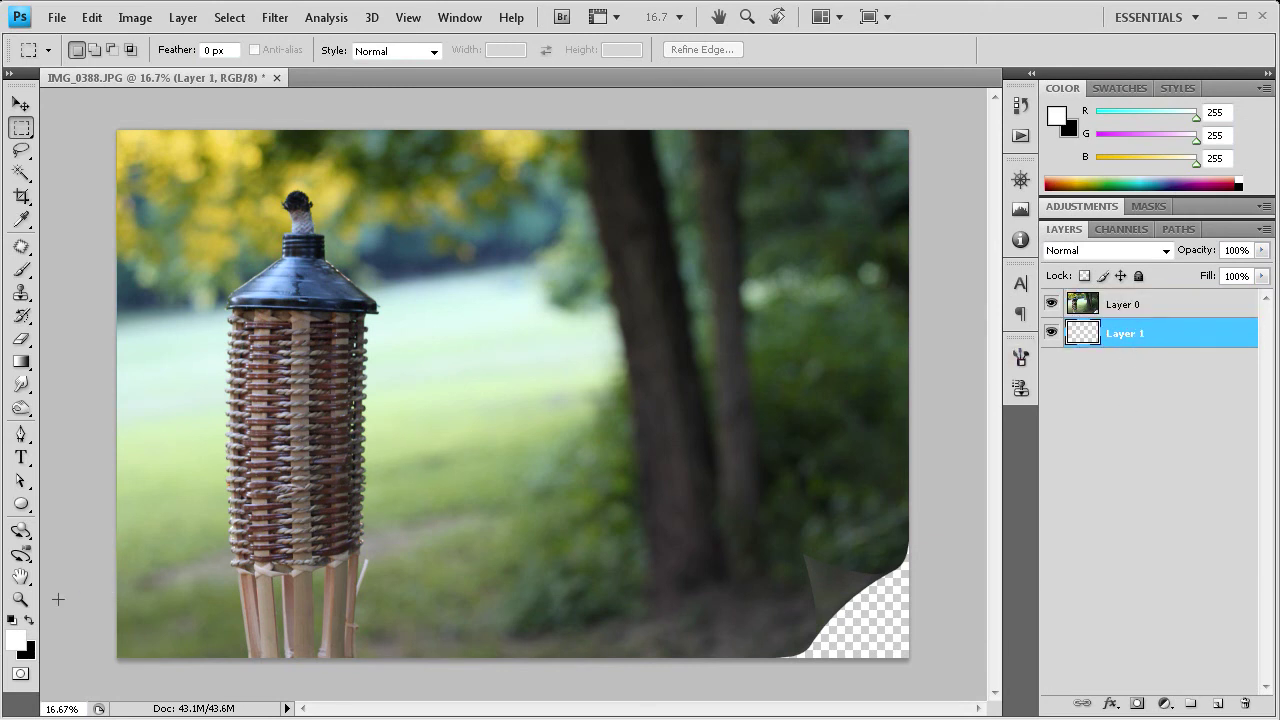
{"action": "key", "text": "alt+BackSpace"}
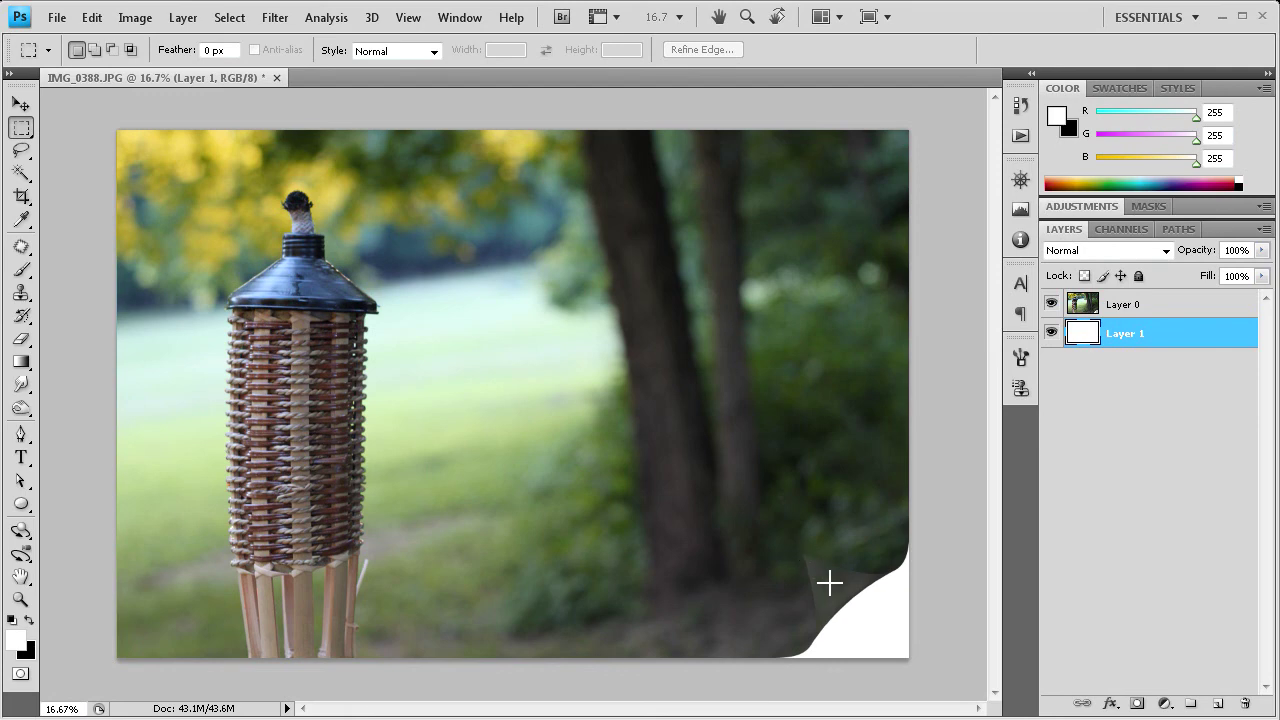
{"action": "scroll", "coordinate": [886, 629], "scroll_direction": "up", "scroll_amount": 1}
Step: Zoom in on the curled corner and make Layer 0 the active layer
{"action": "scroll", "coordinate": [886, 635], "scroll_direction": "up", "scroll_amount": 1}
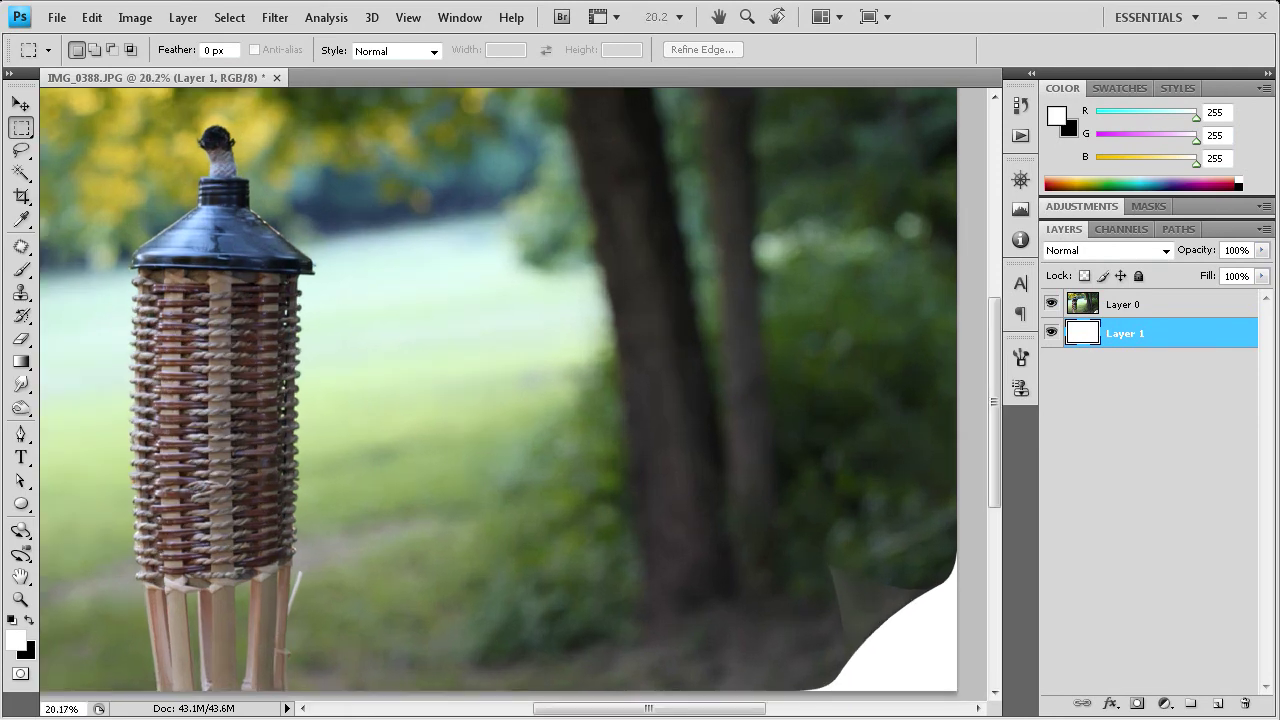
{"action": "left_click_drag", "start_coordinate": [1000, 489], "coordinate": [1000, 545]}
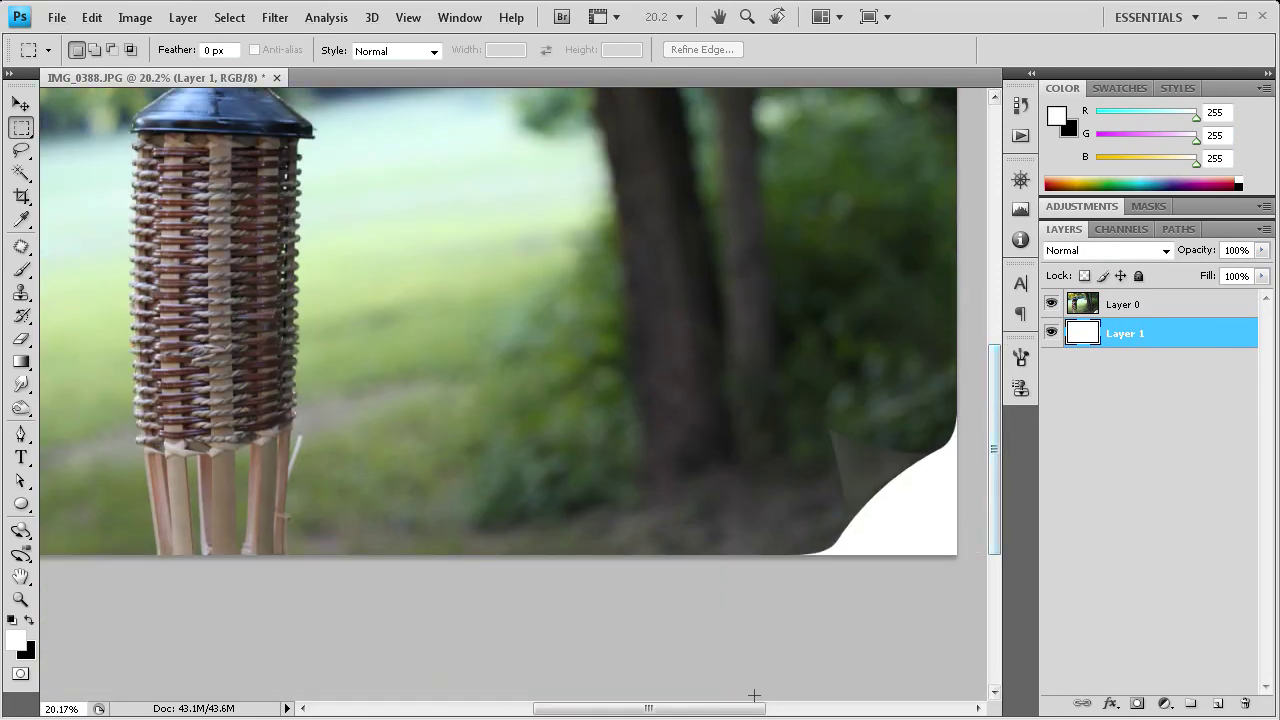
{"action": "scroll", "coordinate": [863, 633], "scroll_direction": "right", "scroll_amount": 2}
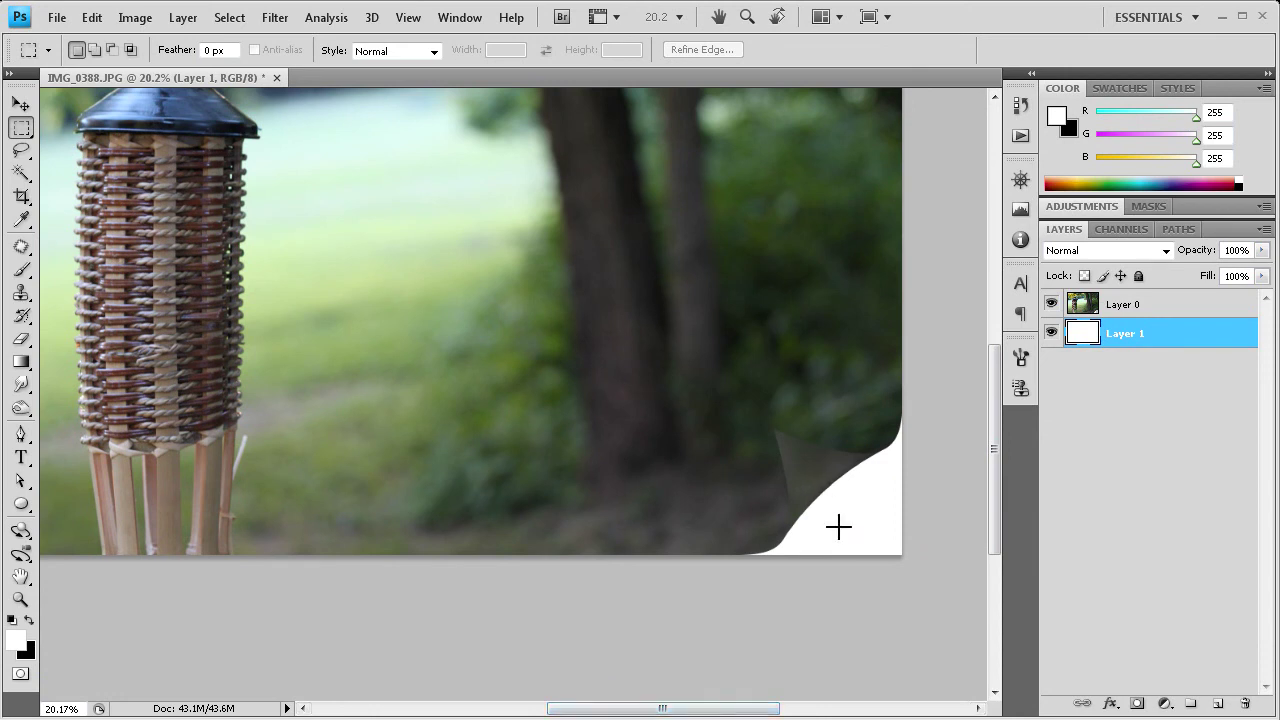
{"action": "scroll", "coordinate": [843, 543], "scroll_direction": "up", "scroll_amount": 6}
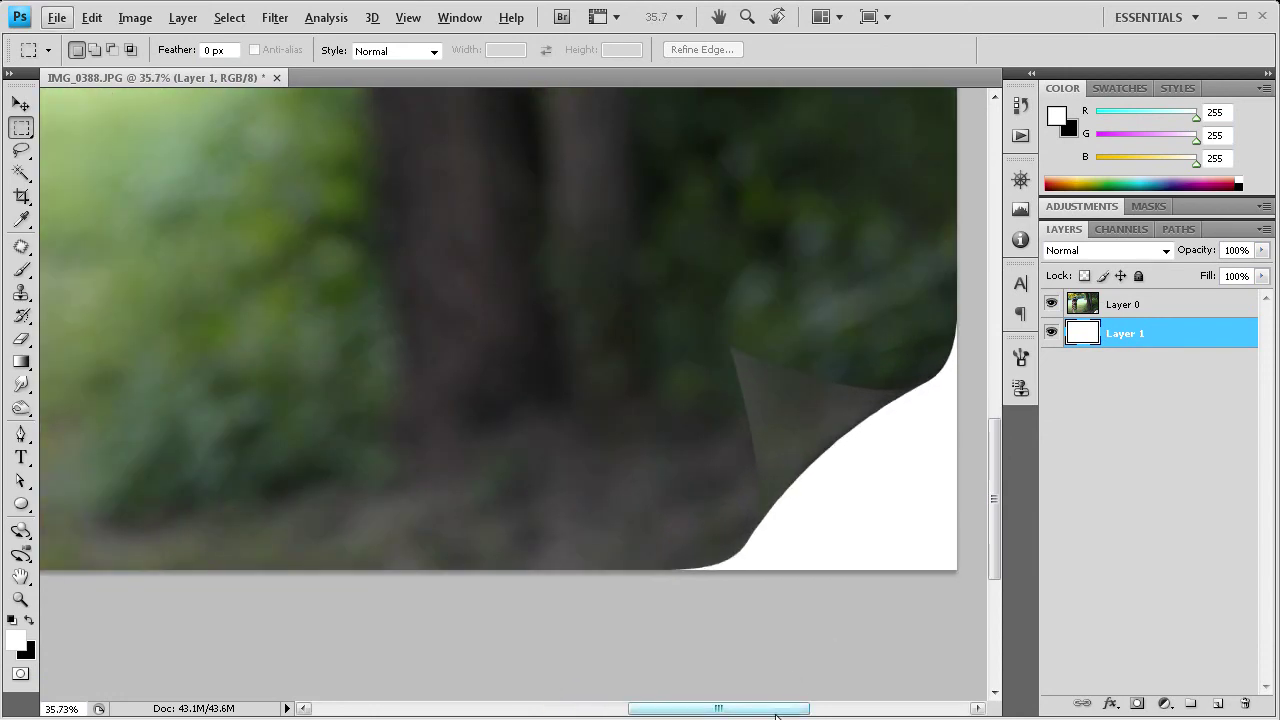
{"action": "scroll", "coordinate": [781, 712], "scroll_direction": "right", "scroll_amount": 4}
{"action": "scroll", "coordinate": [793, 520], "scroll_direction": "up", "scroll_amount": 1}
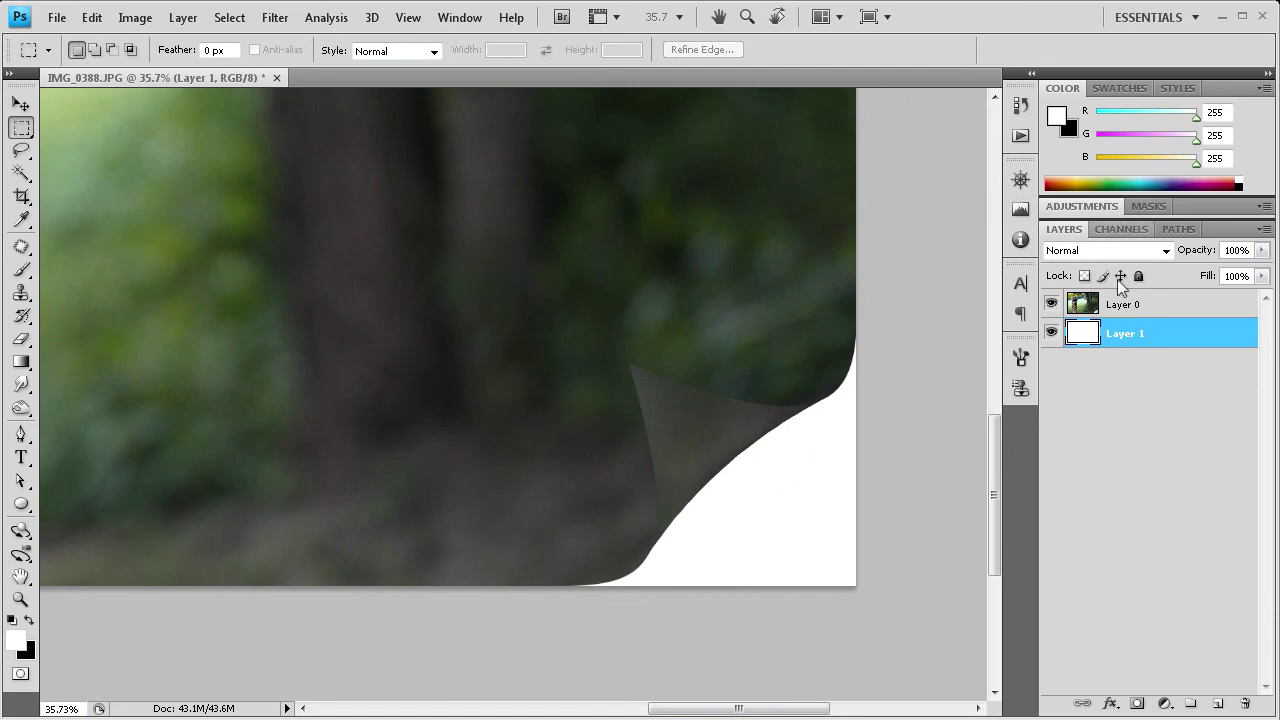
{"action": "left_click", "coordinate": [1117, 310]}
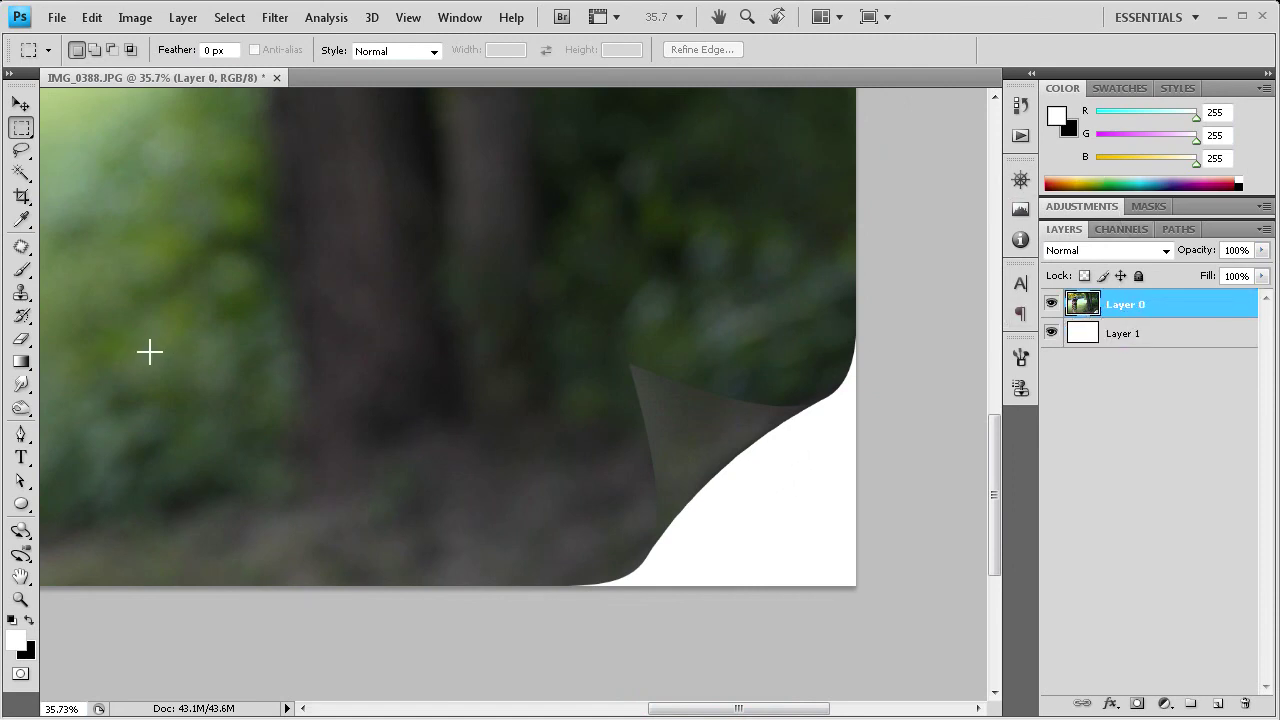
Step: Draw a closed, curved triangular Pen path around the curl flap
{"action": "left_click", "coordinate": [22, 436]}
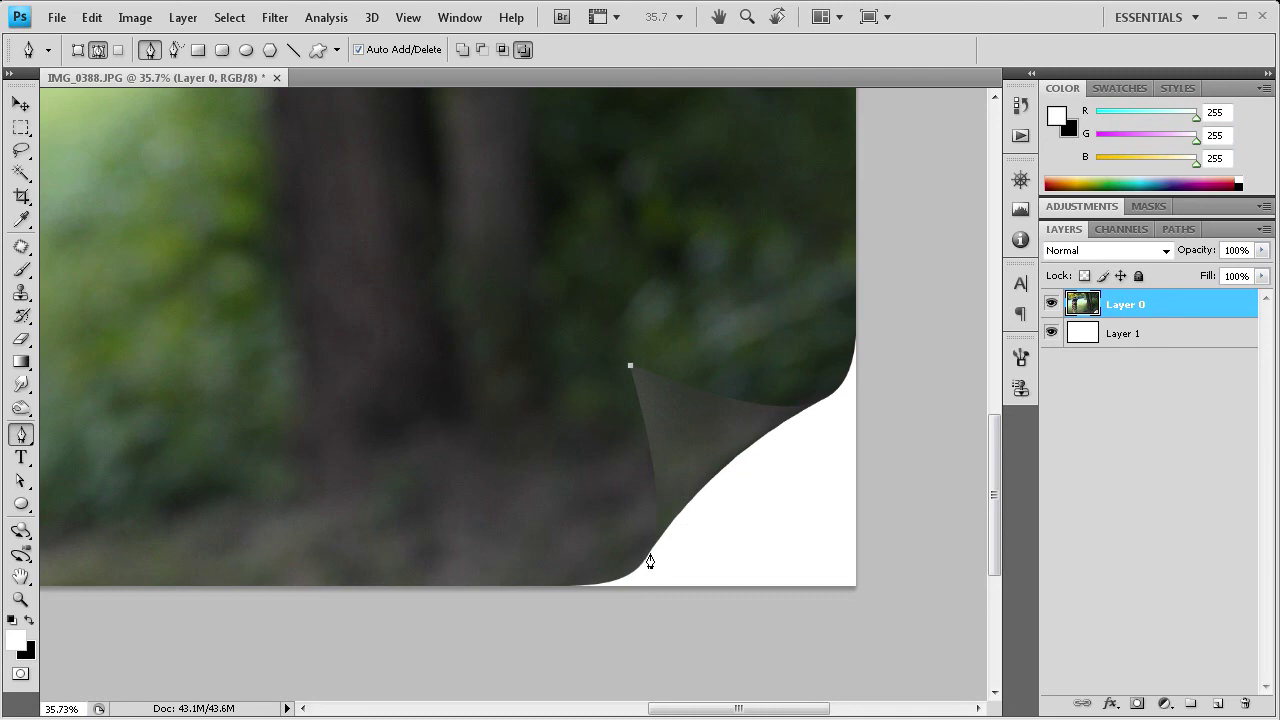
{"action": "left_click_drag", "start_coordinate": [645, 561], "coordinate": [609, 591]}
{"action": "left_click_drag", "start_coordinate": [825, 402], "coordinate": [830, 410]}
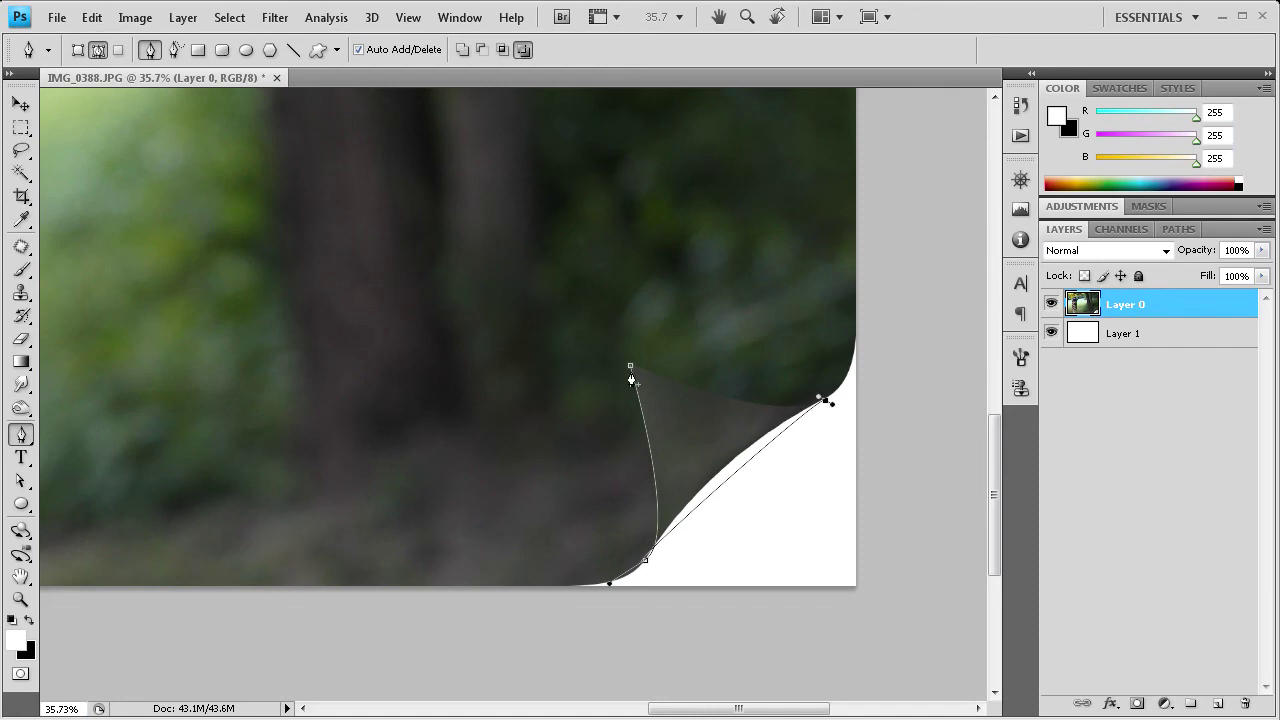
{"action": "left_click_drag", "start_coordinate": [630, 372], "coordinate": [491, 314]}
{"action": "left_click", "coordinate": [21, 457]}
Step: Refine the flap path's curved edges with the Direct Selection tool
{"action": "left_click", "coordinate": [21, 480]}
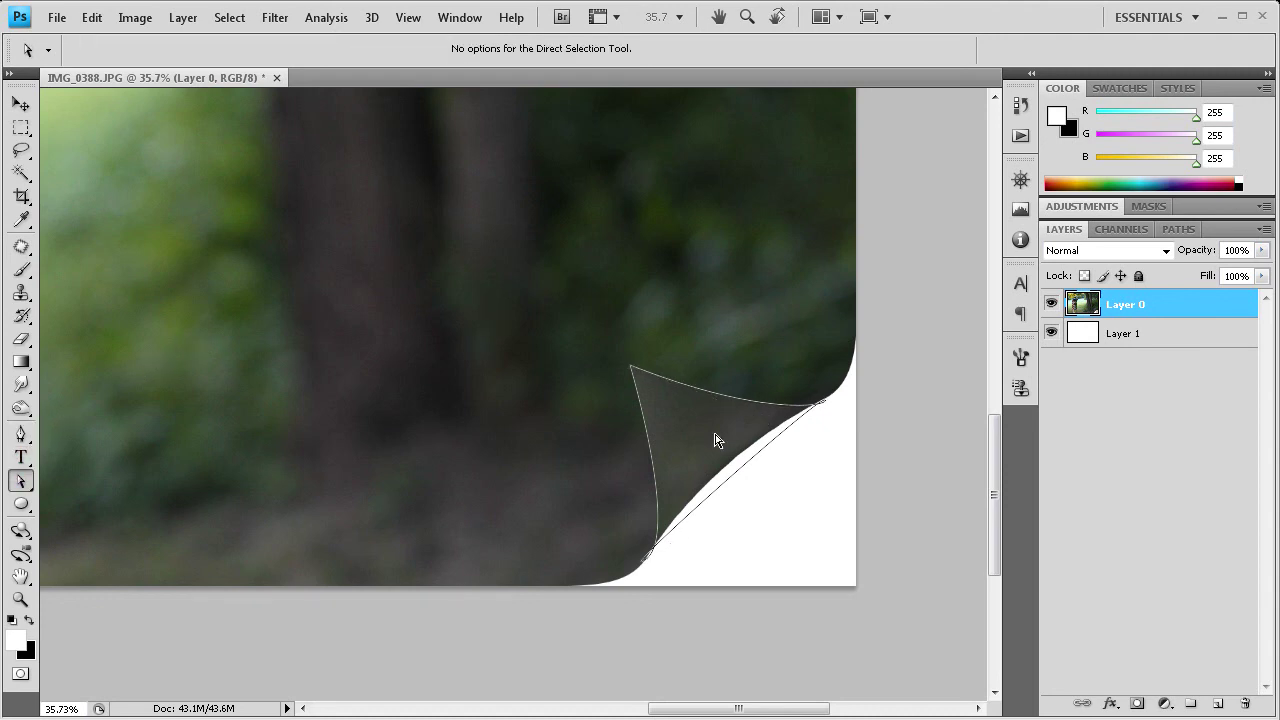
{"action": "left_click", "coordinate": [781, 440]}
{"action": "left_click_drag", "start_coordinate": [779, 450], "coordinate": [830, 403]}
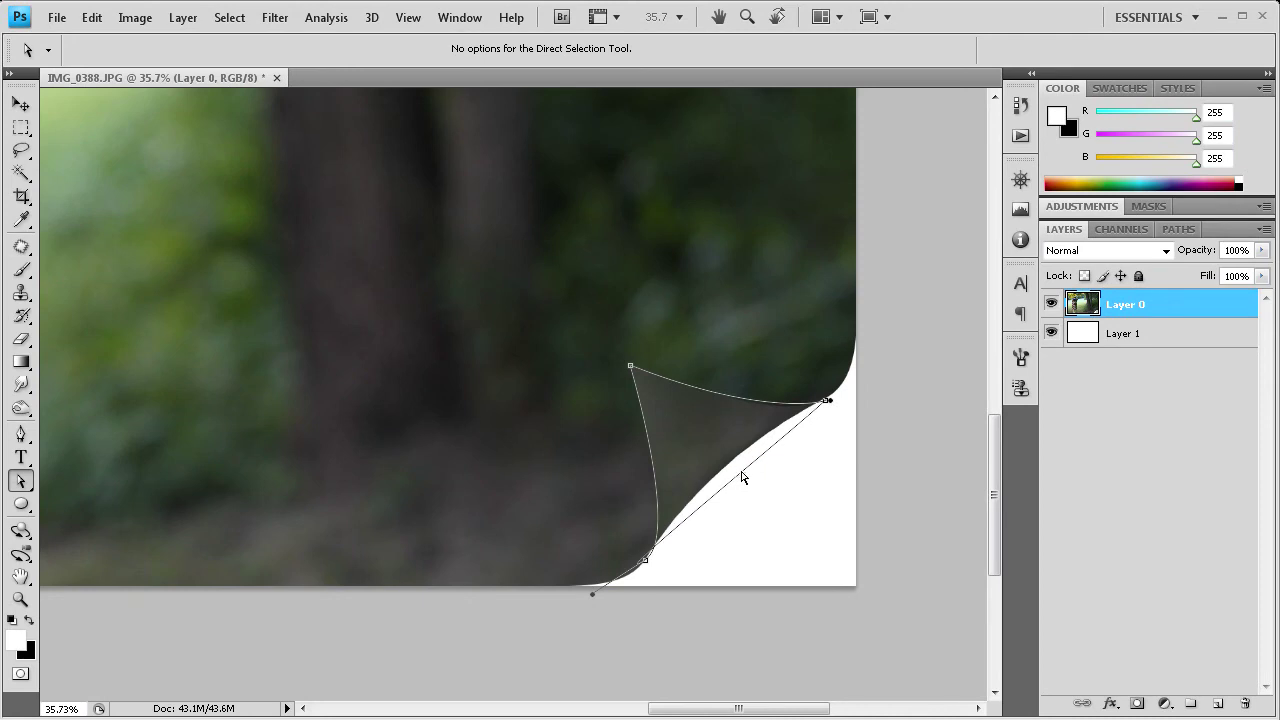
{"action": "left_click_drag", "start_coordinate": [740, 472], "coordinate": [740, 474]}
{"action": "left_click_drag", "start_coordinate": [611, 582], "coordinate": [638, 571]}
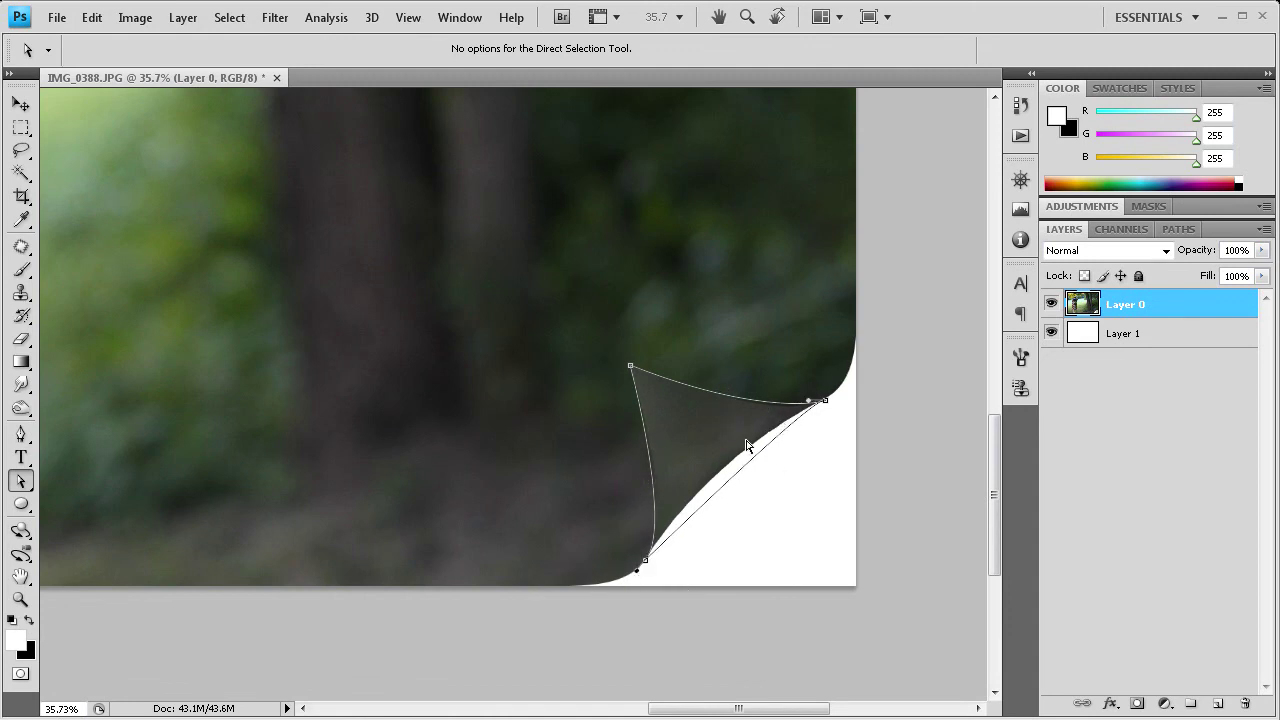
{"action": "left_click", "coordinate": [21, 433]}
Step: Convert the curl path into a selection with Make Selection
{"action": "right_click", "coordinate": [684, 420]}
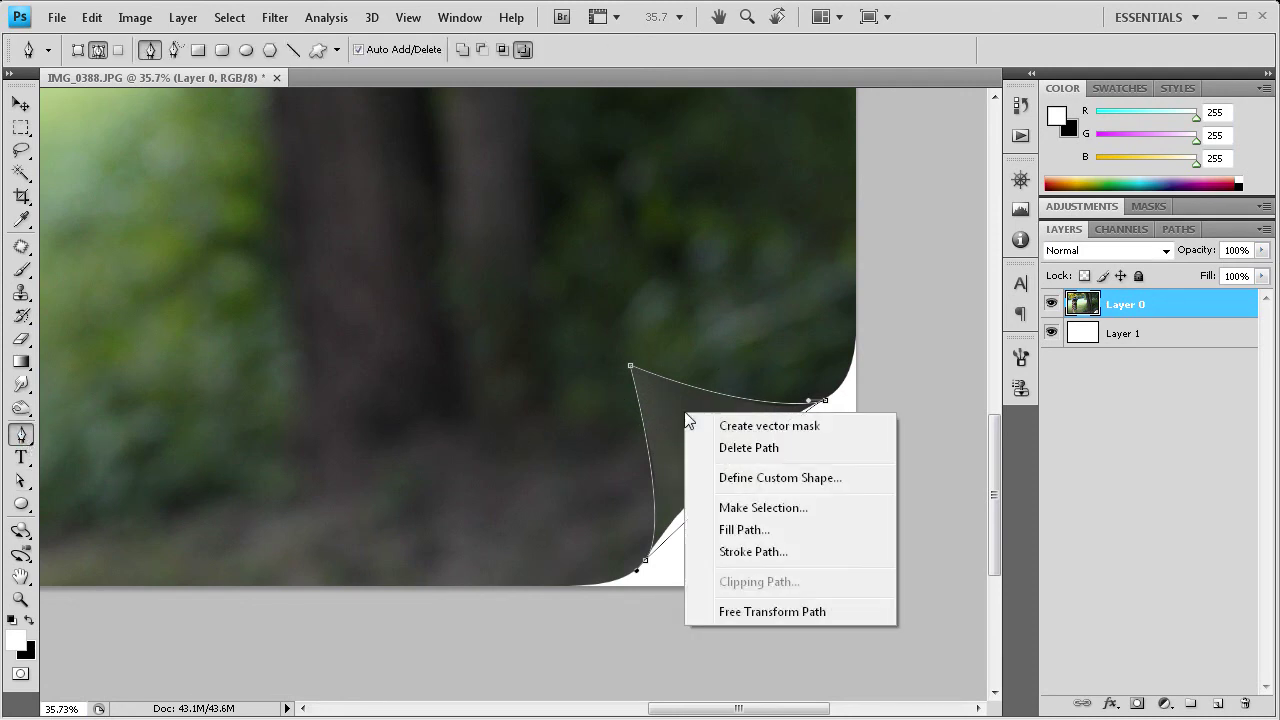
{"action": "left_click", "coordinate": [733, 506]}
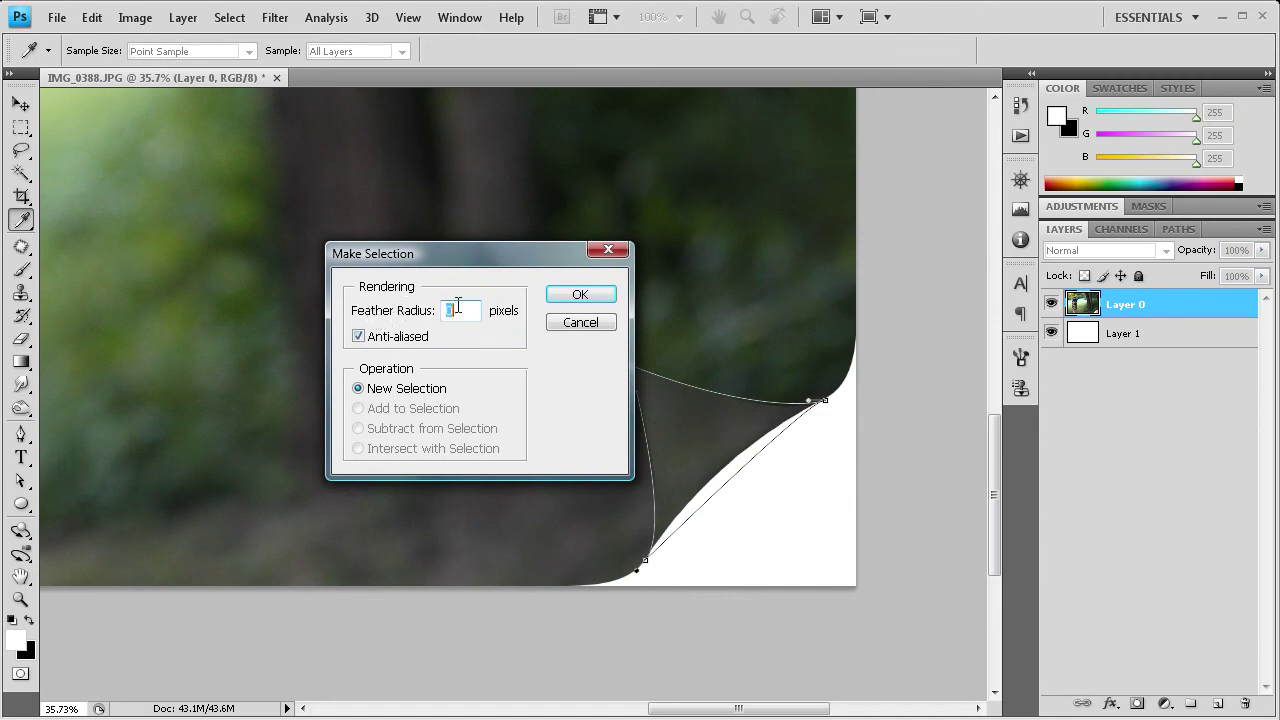
{"action": "left_click", "coordinate": [577, 294]}
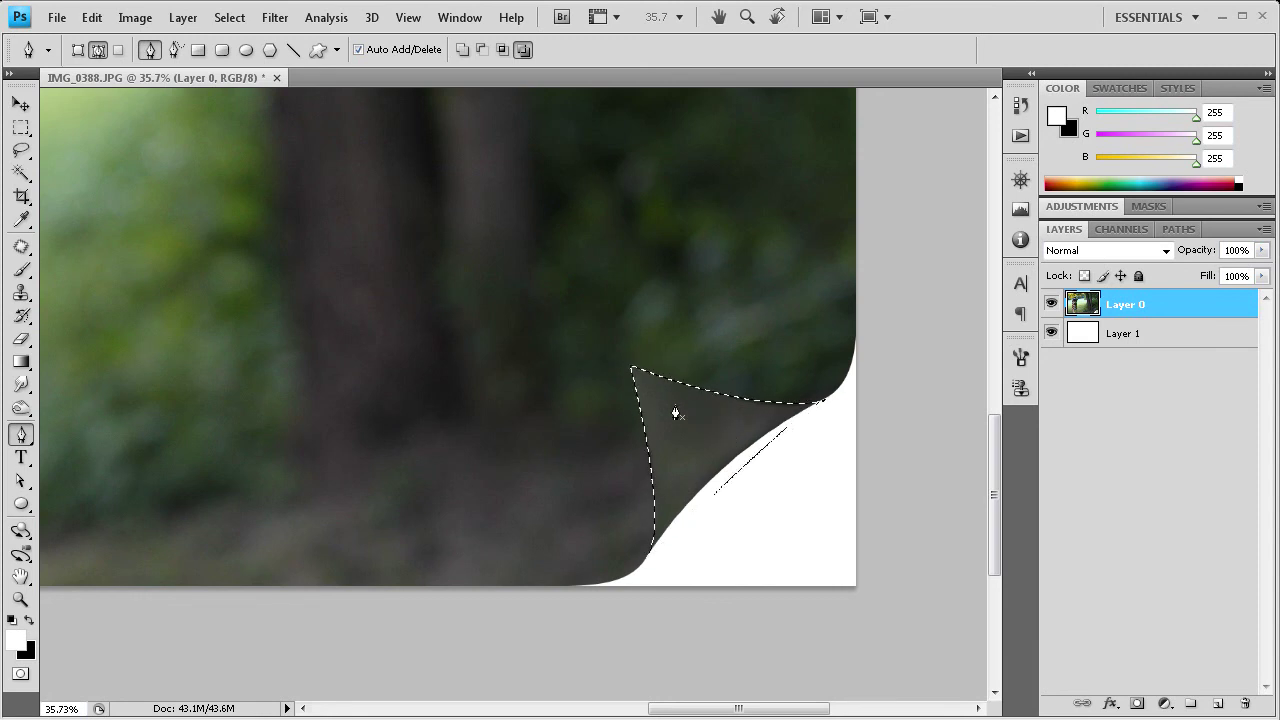
Step: Copy the selected flap onto a new Layer 2 using Layer via Copy
{"action": "left_click", "coordinate": [21, 129]}
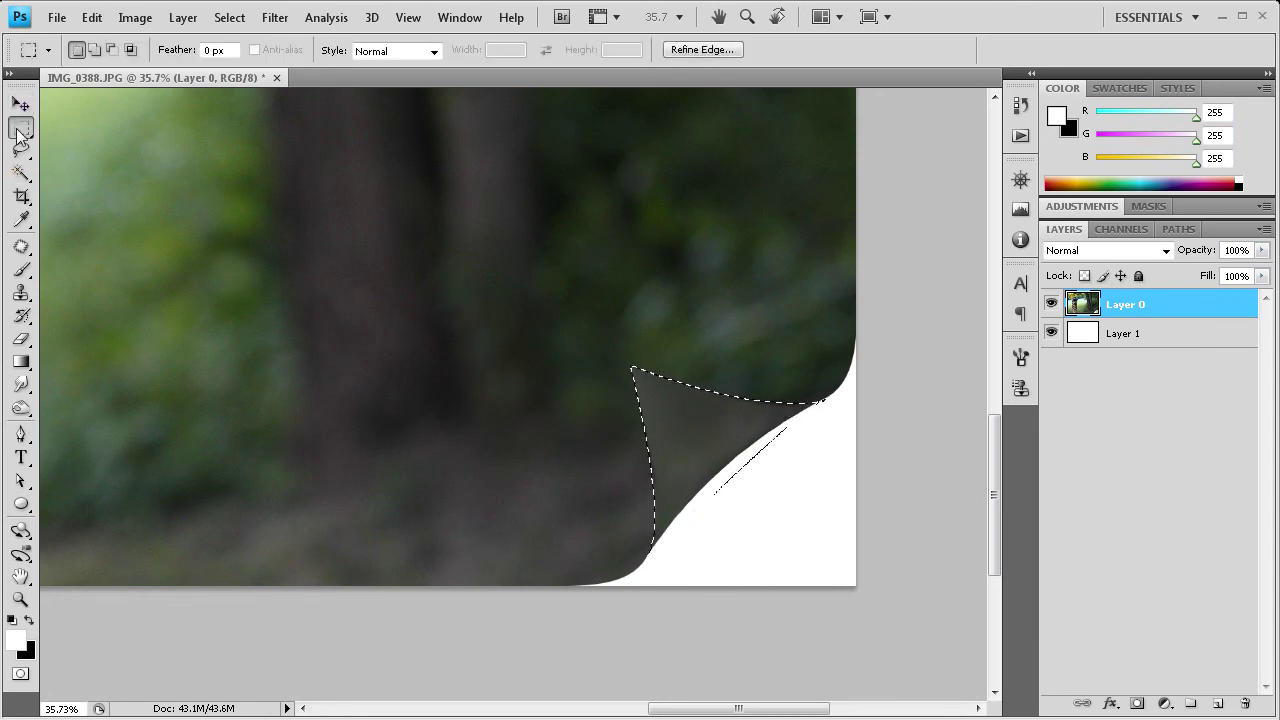
{"action": "right_click", "coordinate": [21, 129]}
{"action": "left_click", "coordinate": [21, 129]}
{"action": "right_click", "coordinate": [676, 430]}
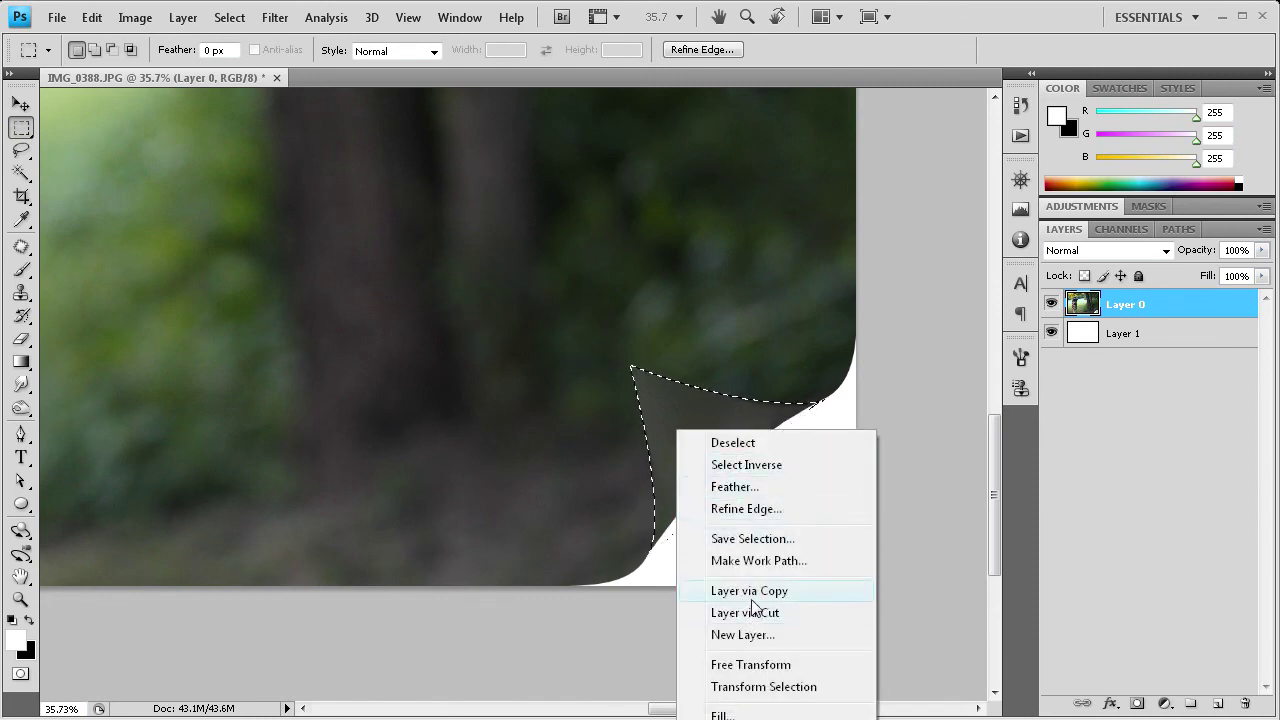
{"action": "left_click", "coordinate": [752, 600]}
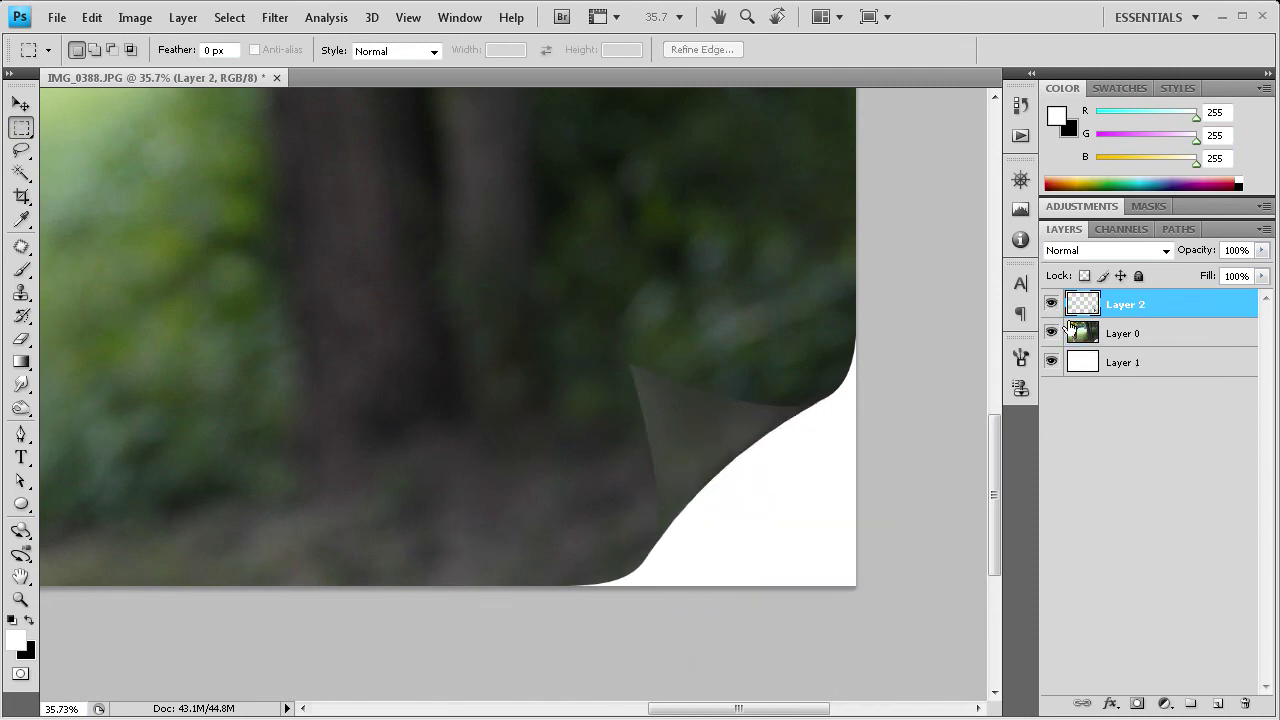
{"action": "left_click", "coordinate": [1075, 333]}
Step: Give Layer 2 a black-to-white Gradient Overlay at a 132° angle with slightly reduced scale
{"action": "left_click", "coordinate": [1090, 305]}
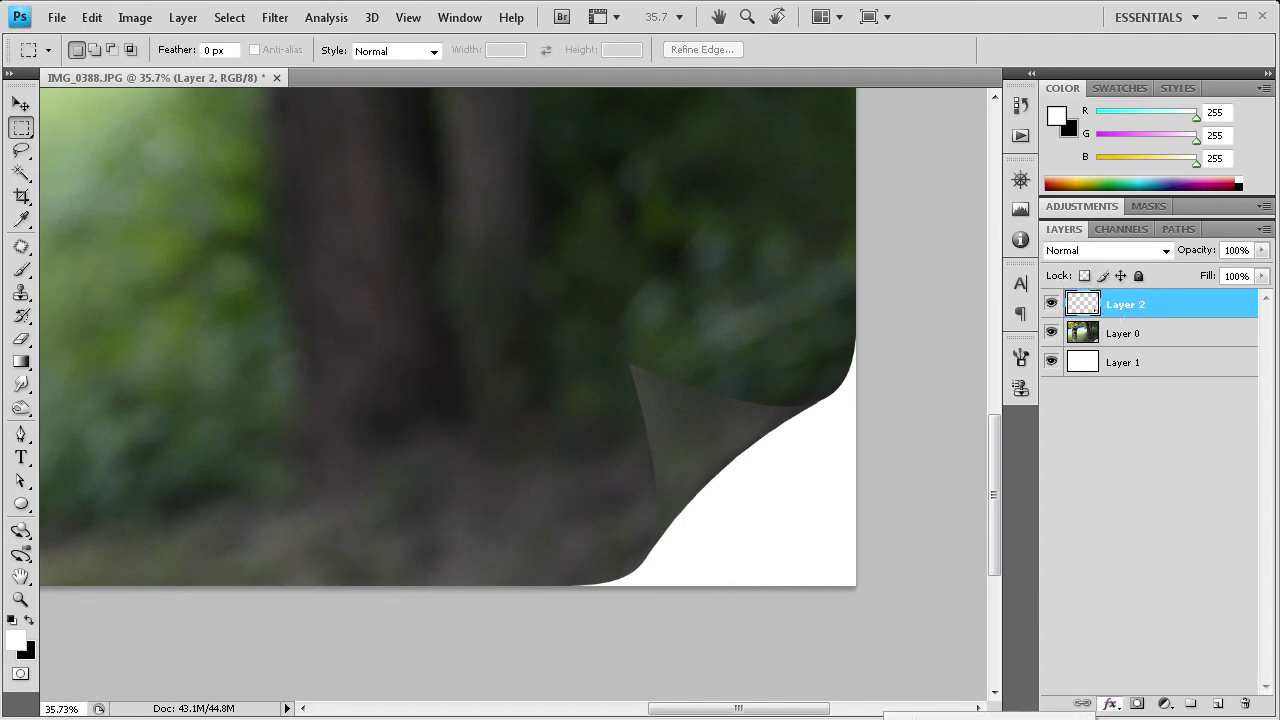
{"action": "left_click", "coordinate": [1110, 704]}
{"action": "left_click", "coordinate": [1150, 645]}
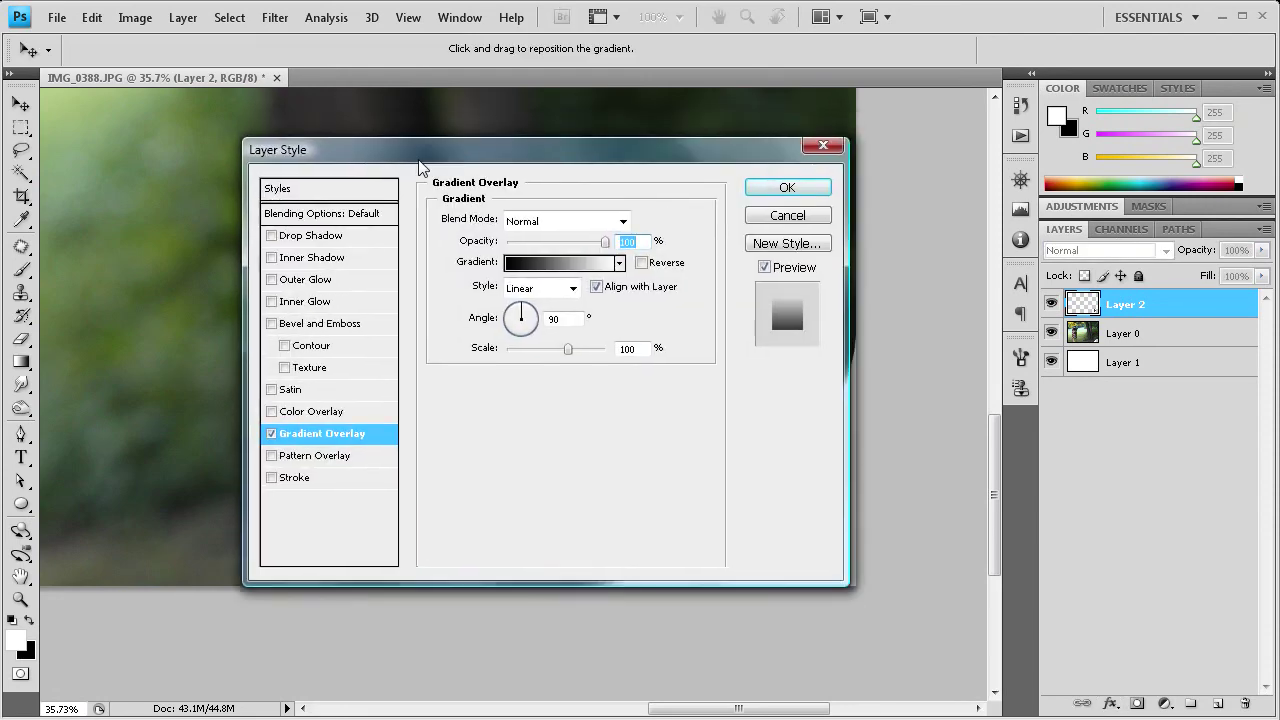
{"action": "left_click_drag", "start_coordinate": [422, 122], "coordinate": [224, 42]}
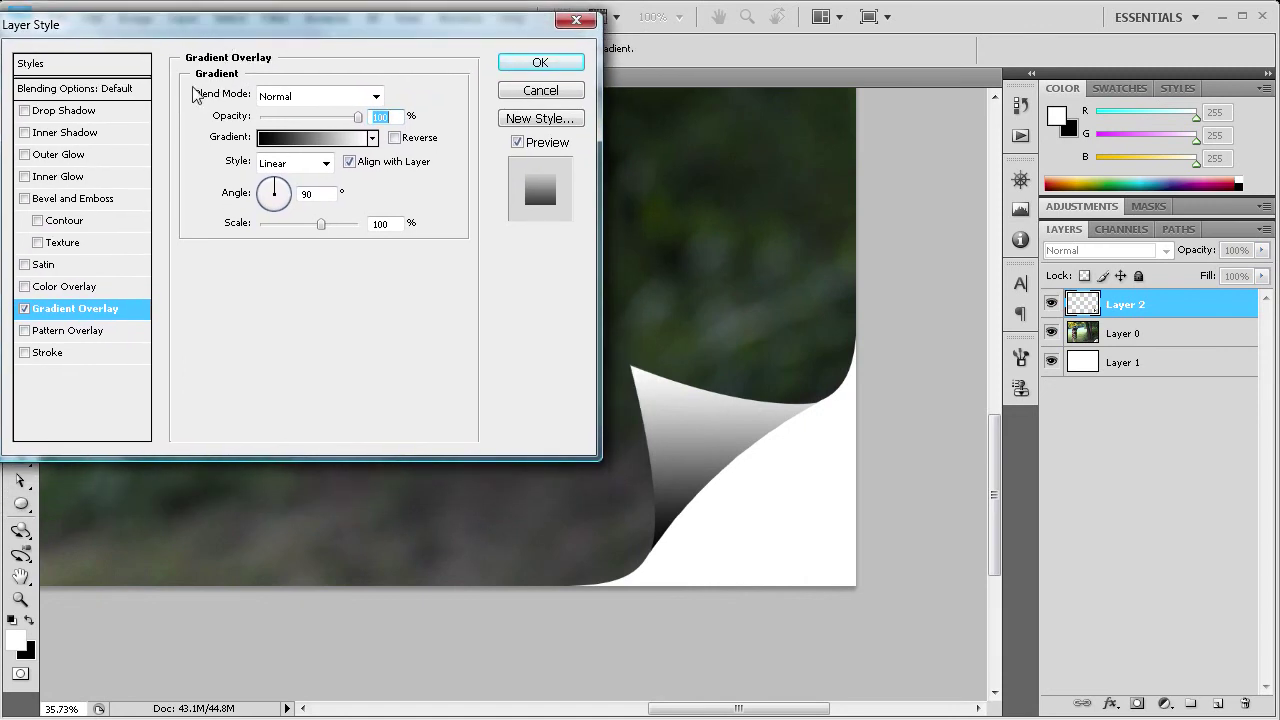
{"action": "left_click", "coordinate": [271, 184]}
{"action": "left_click", "coordinate": [268, 193]}
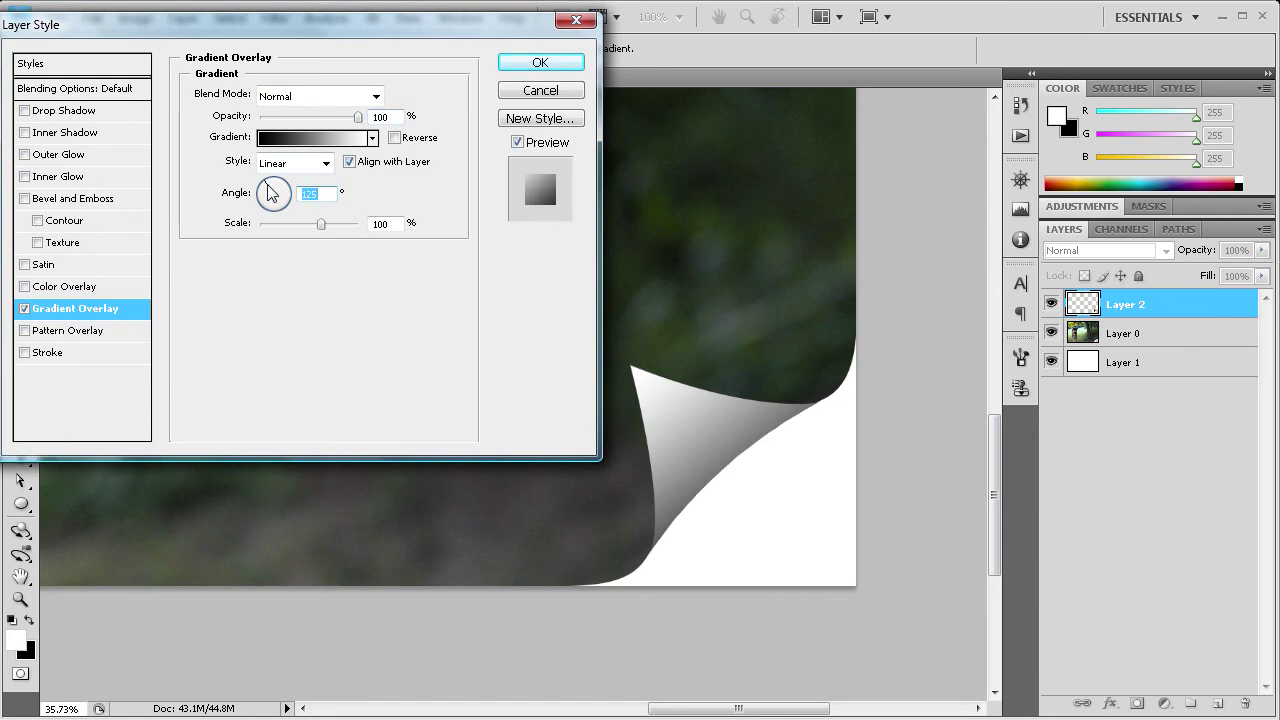
{"action": "left_click_drag", "start_coordinate": [271, 193], "coordinate": [268, 193]}
{"action": "left_click", "coordinate": [268, 193]}
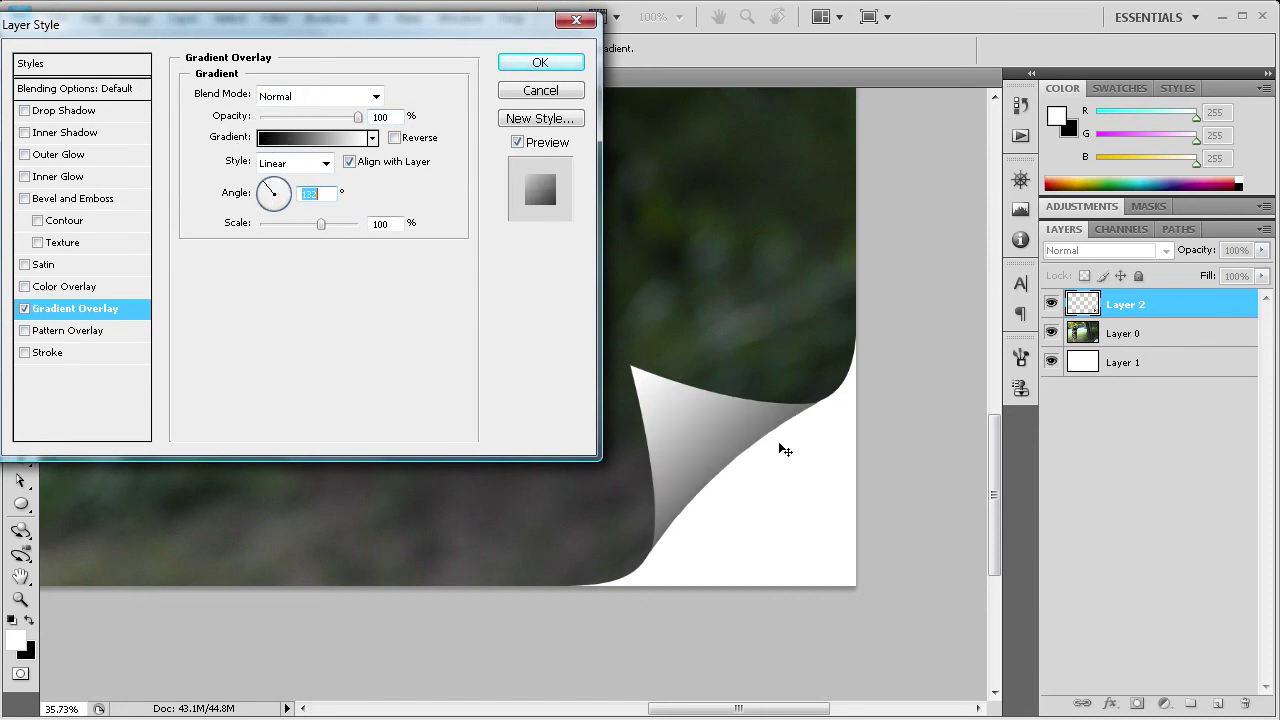
{"action": "left_click_drag", "start_coordinate": [322, 225], "coordinate": [322, 225]}
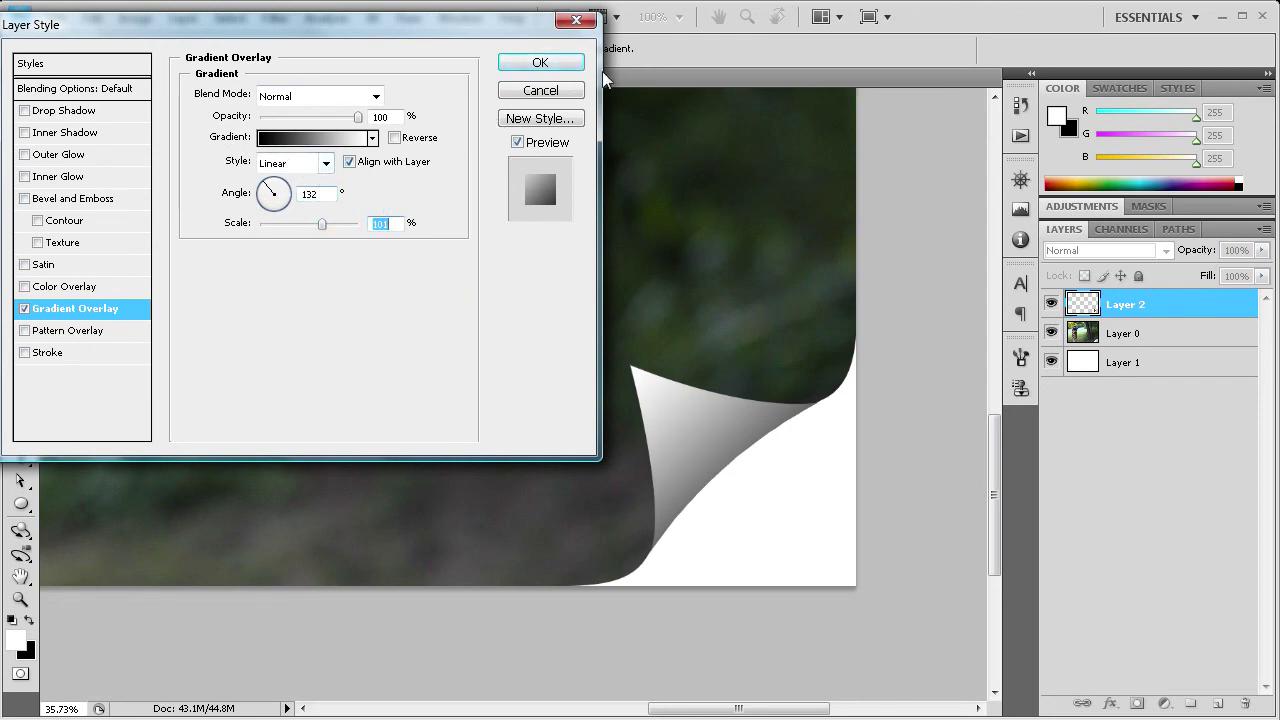
{"action": "left_click", "coordinate": [559, 62]}
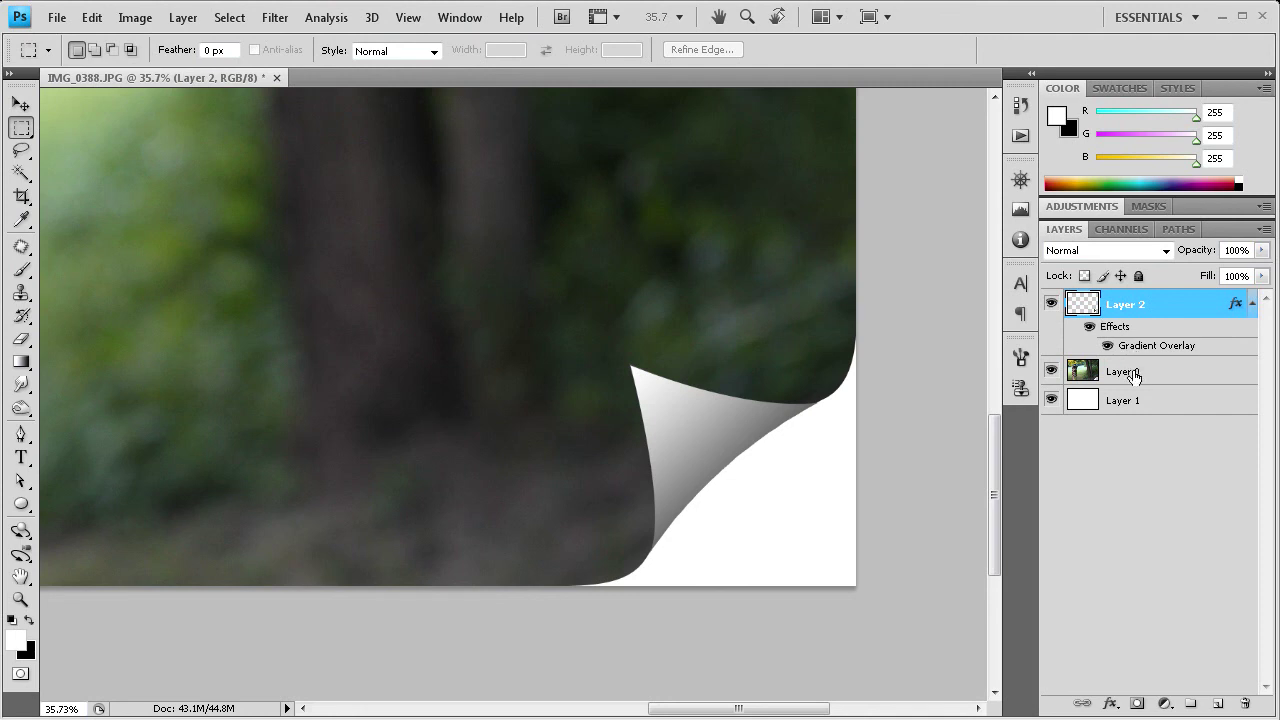
Step: Select Layer 0 together with Layer 2 and merge them into one layer
{"action": "left_click", "coordinate": [1133, 373], "text": "ctrl"}
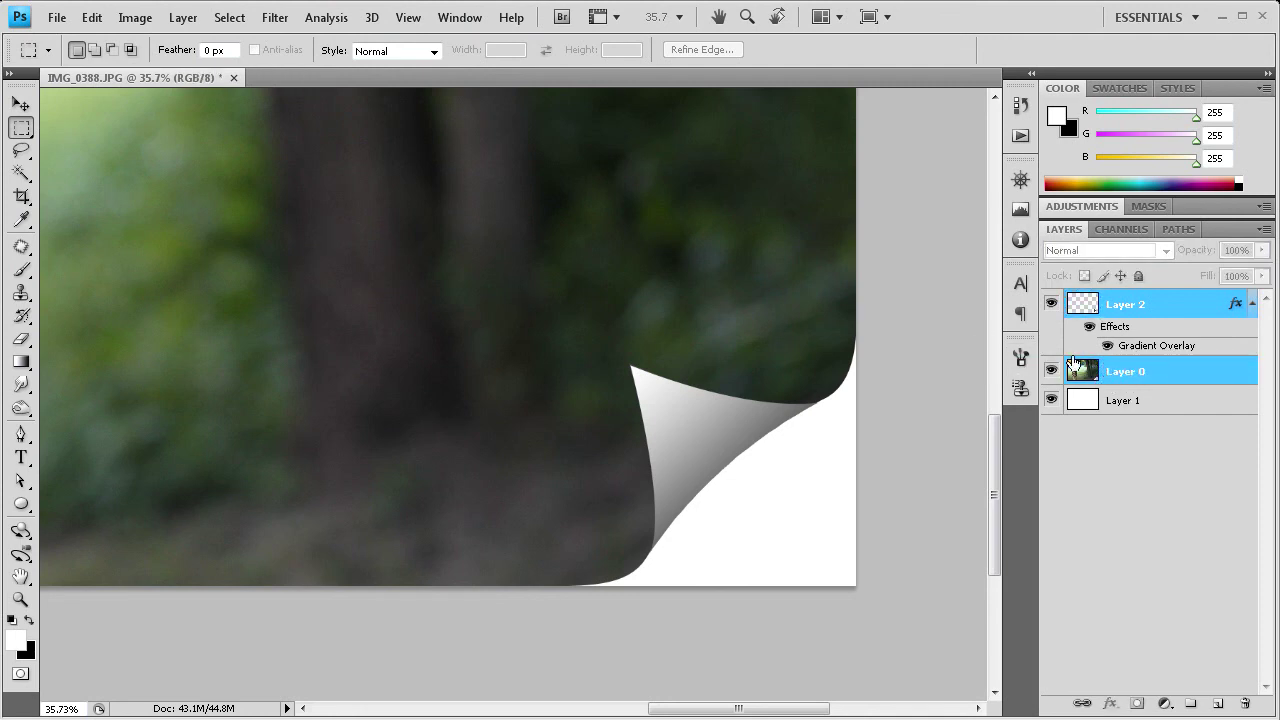
{"action": "right_click", "coordinate": [1138, 306]}
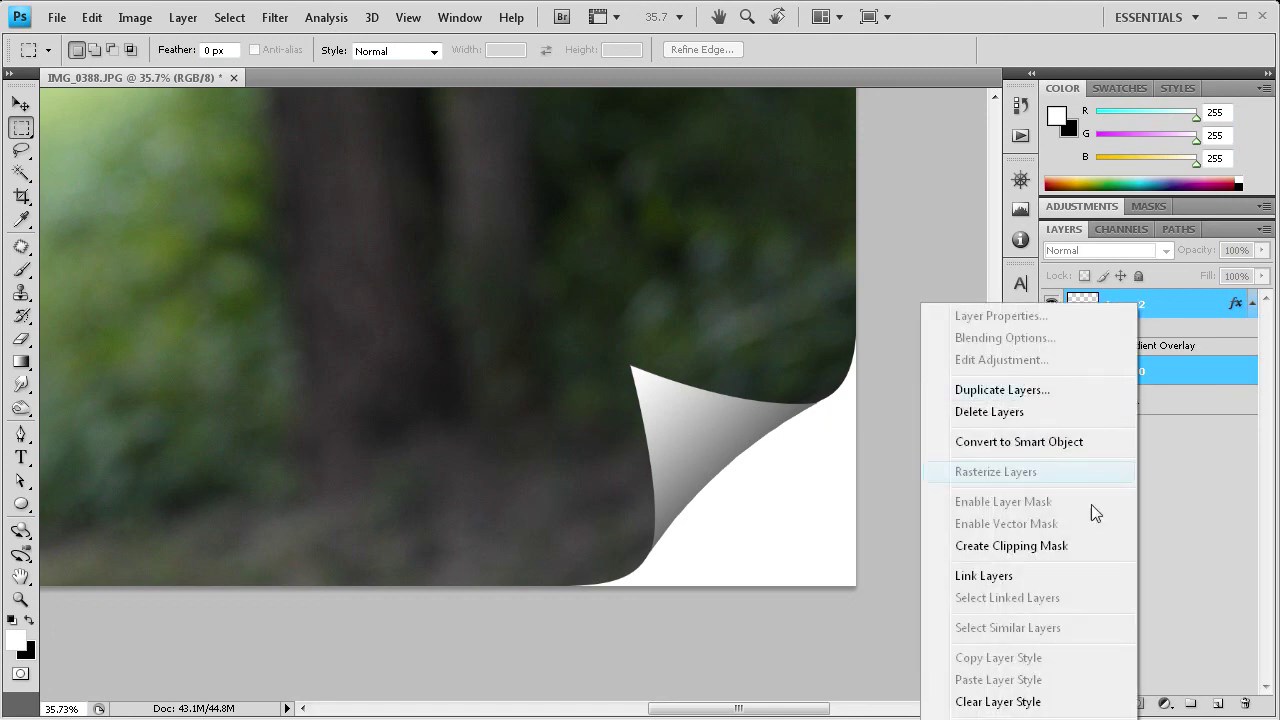
{"action": "right_click", "coordinate": [1190, 305]}
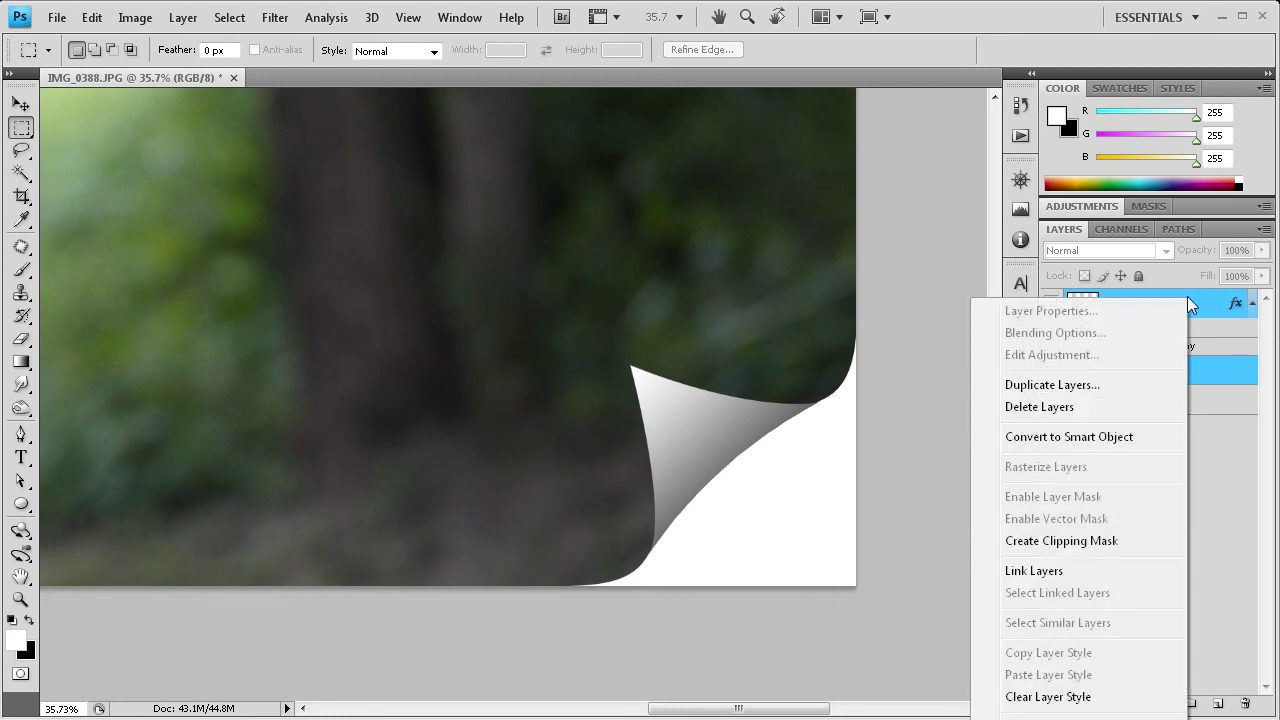
{"action": "left_click", "coordinate": [1060, 718]}
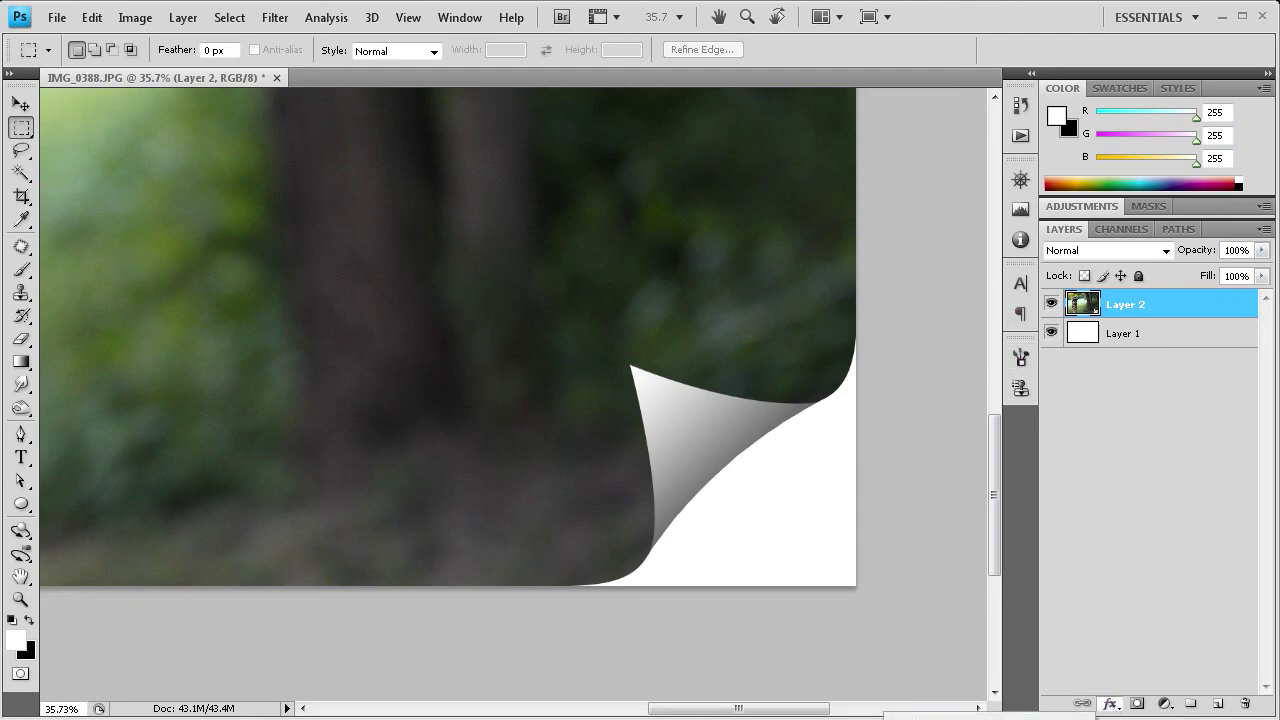
Step: Add a Drop Shadow to Layer 2: distance 12 px, spread 45%, size 51 px, lower opacity
{"action": "left_click", "coordinate": [827, 506]}
{"action": "left_click_drag", "start_coordinate": [305, 8], "coordinate": [351, 81]}
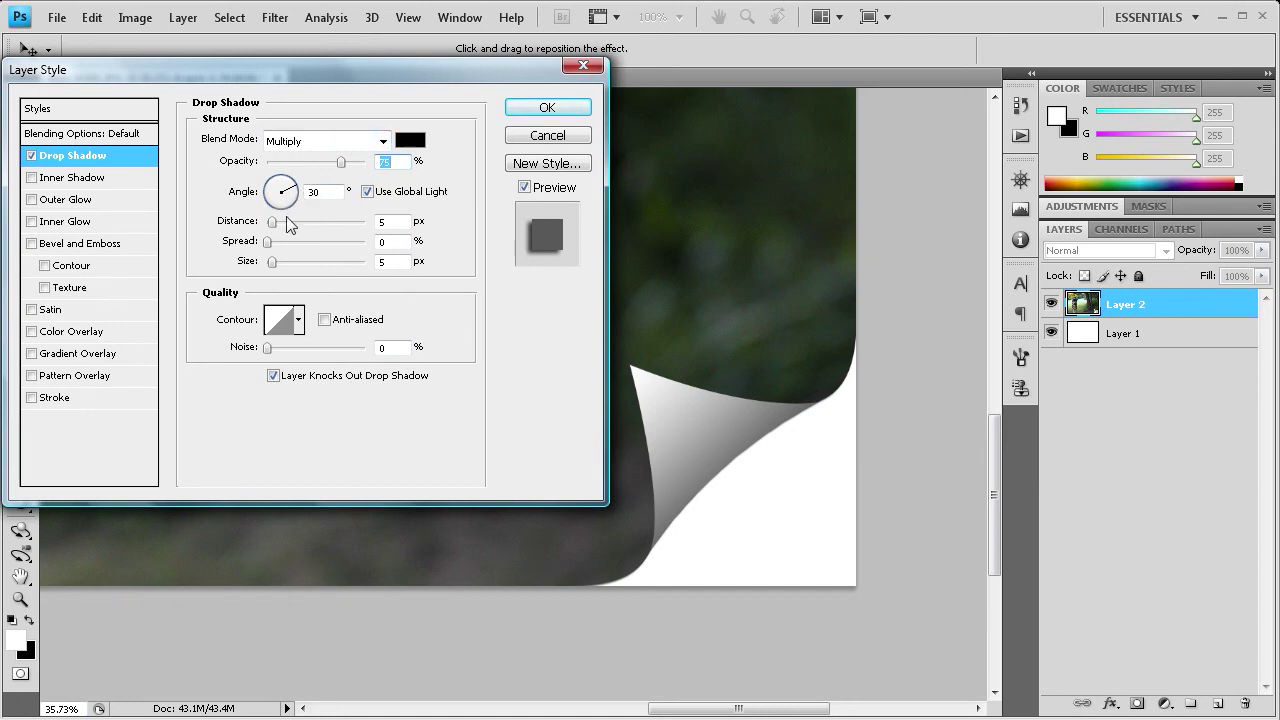
{"action": "left_click", "coordinate": [275, 260]}
{"action": "left_click_drag", "start_coordinate": [268, 241], "coordinate": [292, 263]}
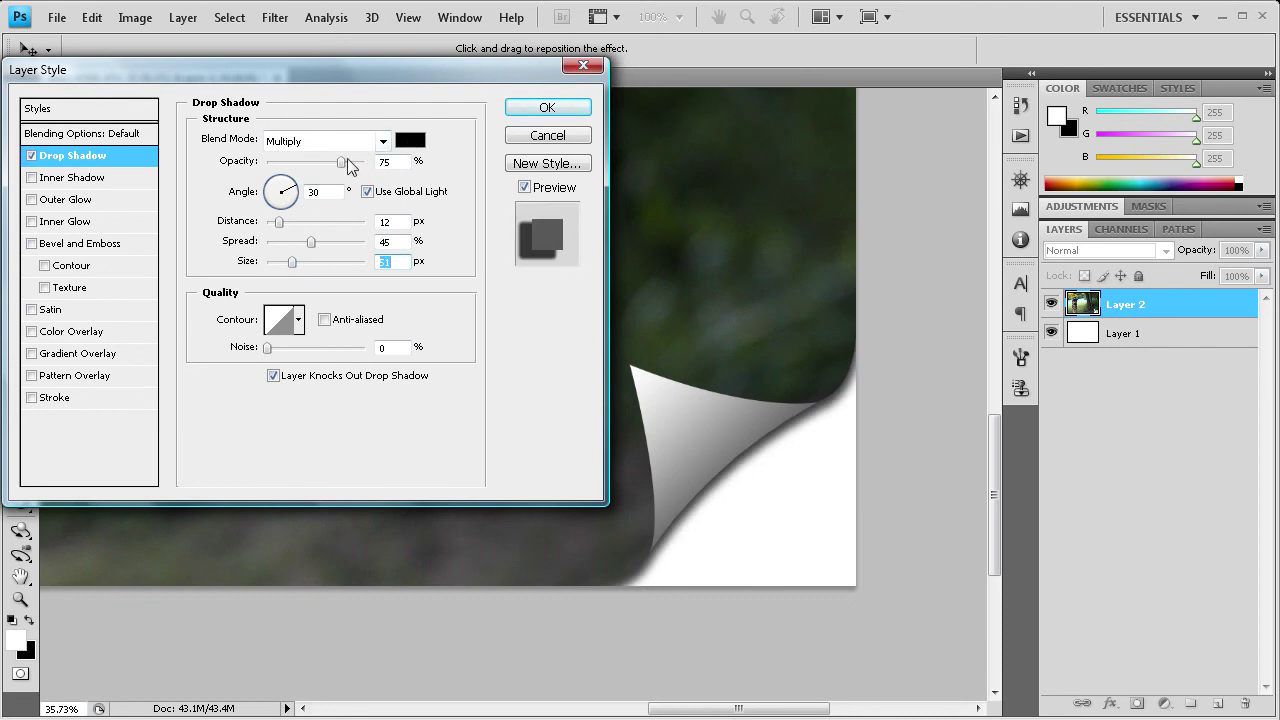
{"action": "left_click_drag", "start_coordinate": [341, 162], "coordinate": [321, 163]}
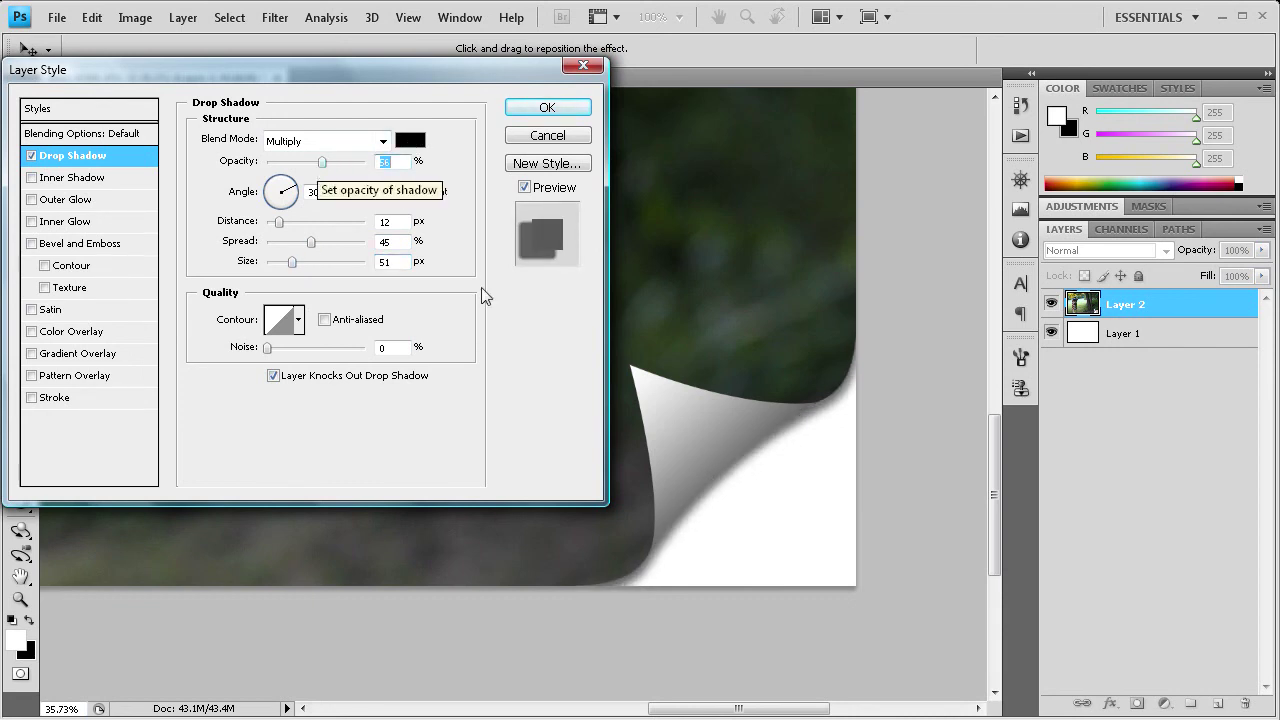
{"action": "left_click", "coordinate": [552, 110]}
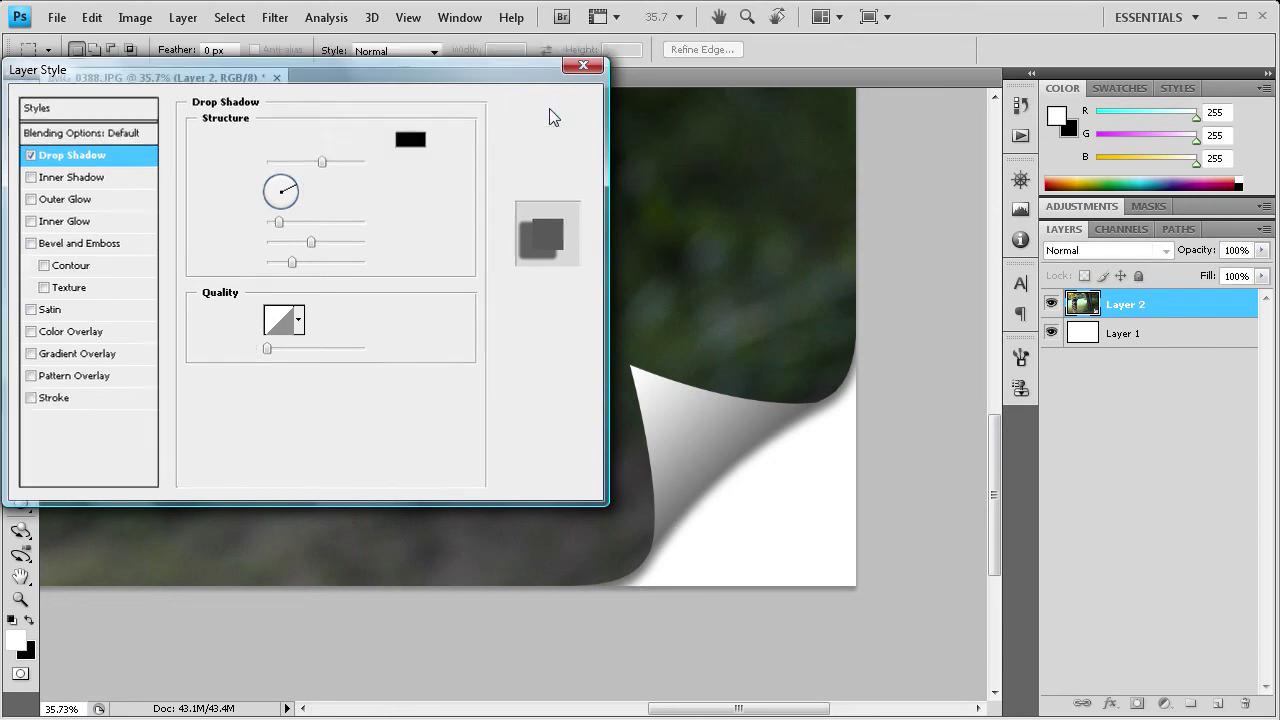
Step: Fit the entire tiki torch image in the window with Ctrl+0
{"action": "key", "text": "ctrl+0"}
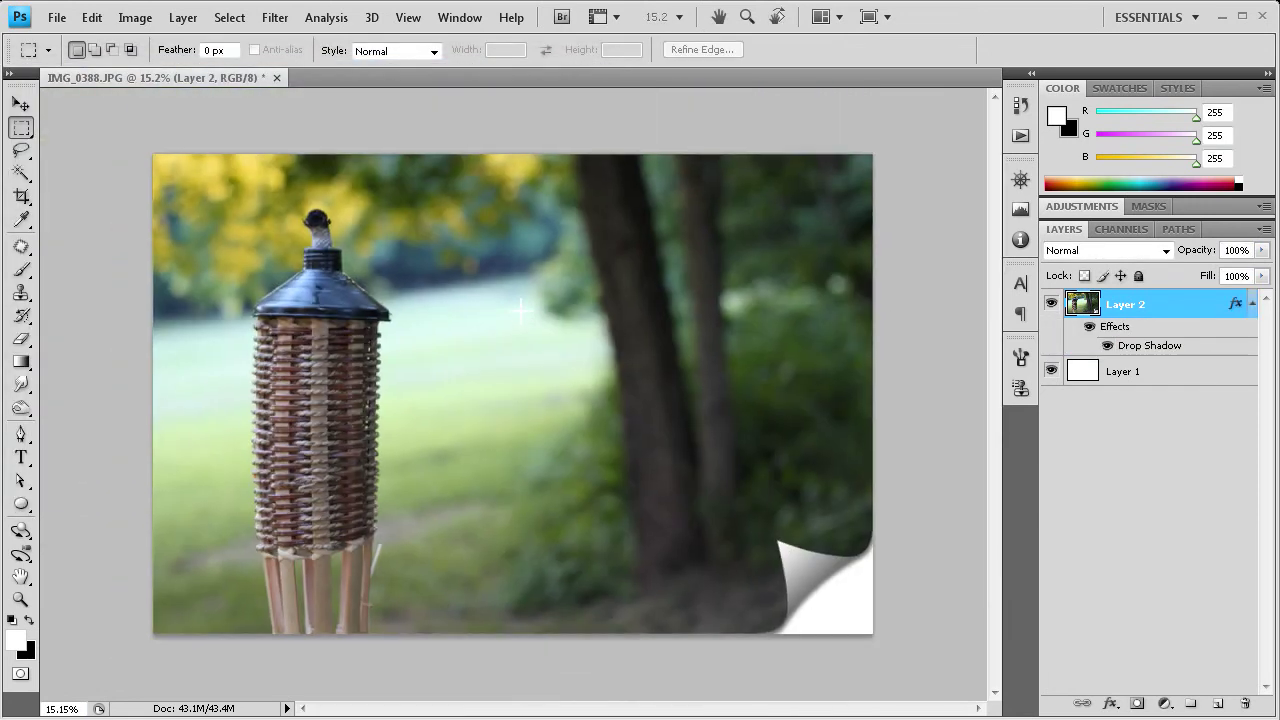